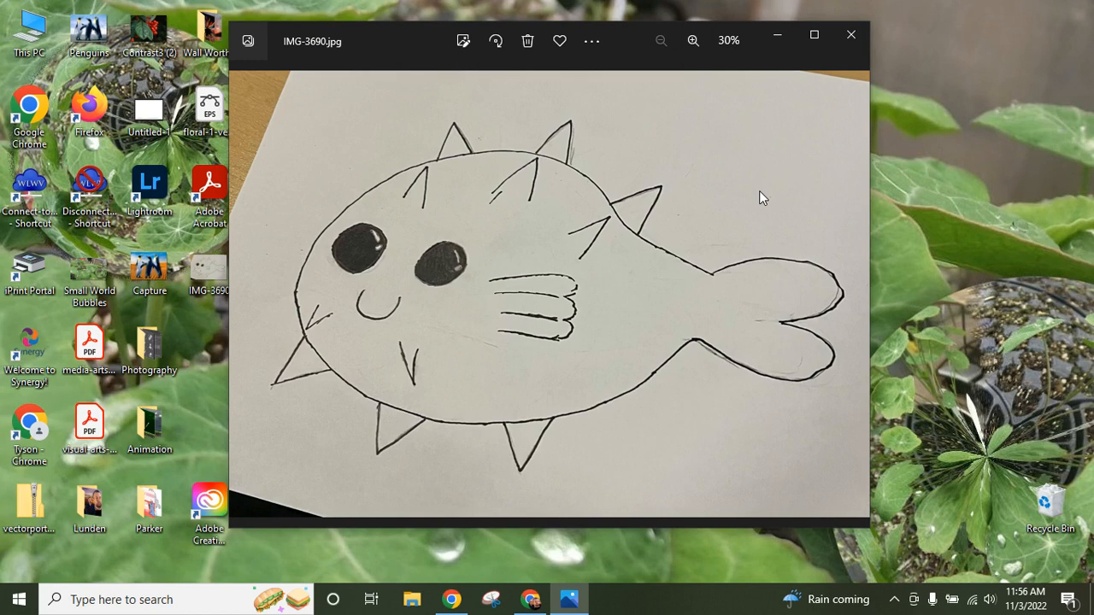
- Close the preview of the IMG-3690.jpg fish drawing
click(852, 37)
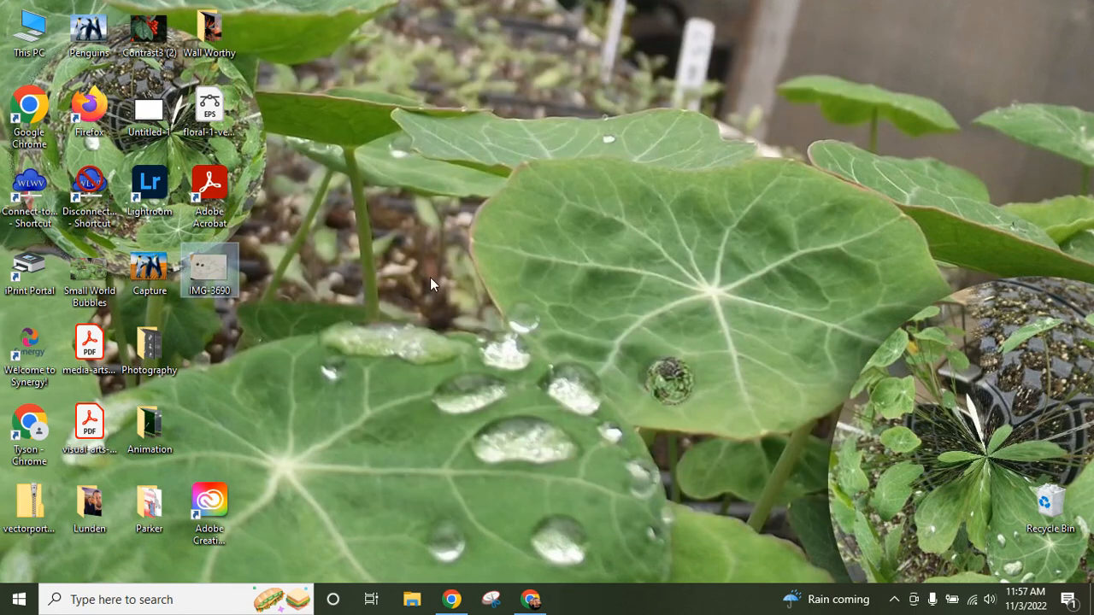
right_click(208, 272)
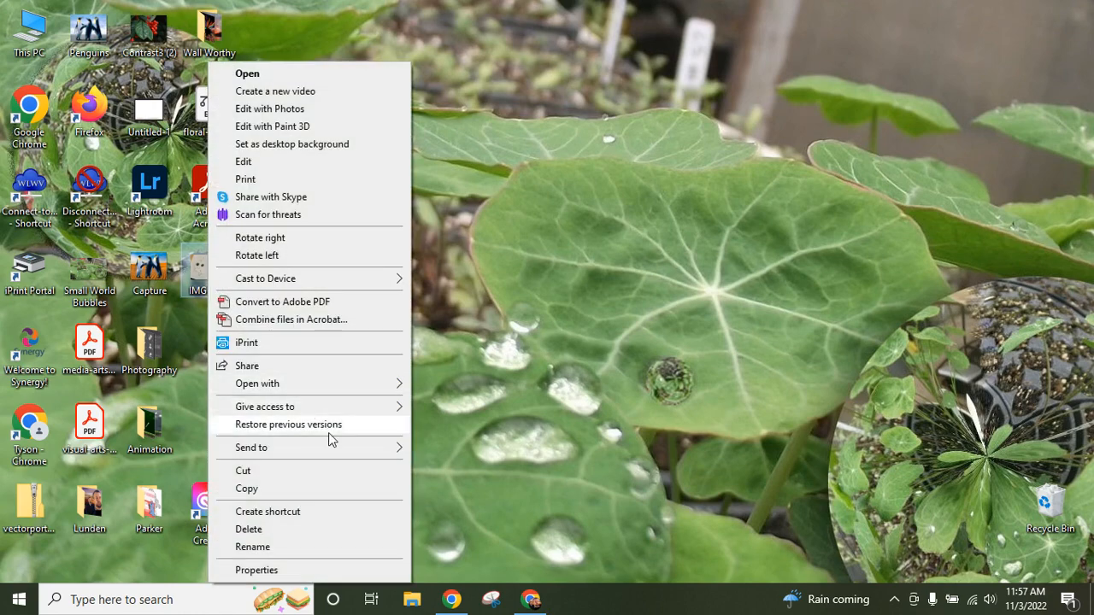
mouse_move(392, 389)
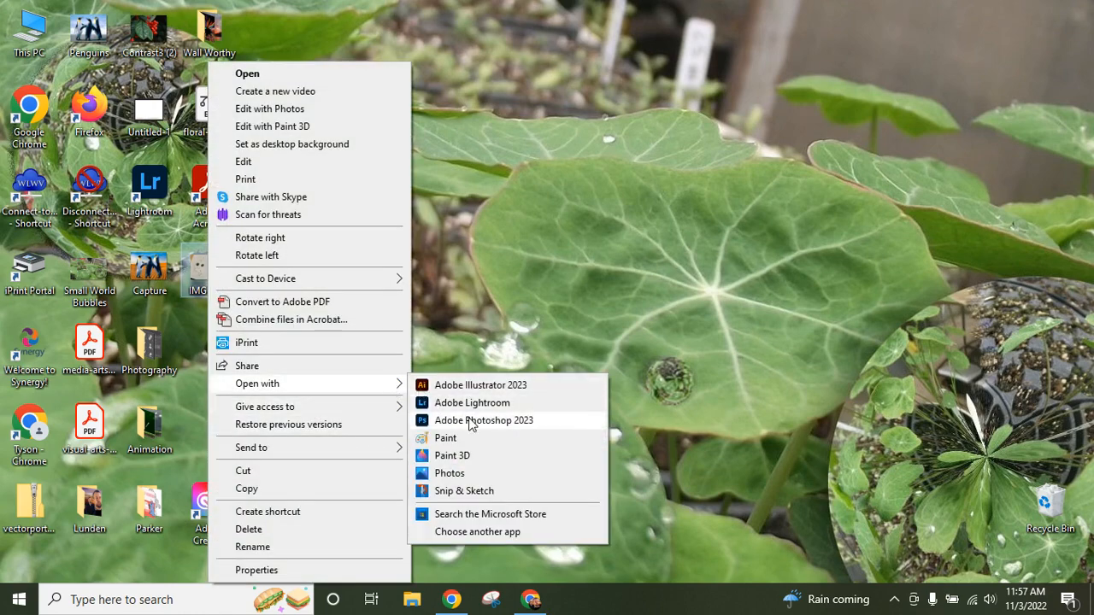
click(97, 561)
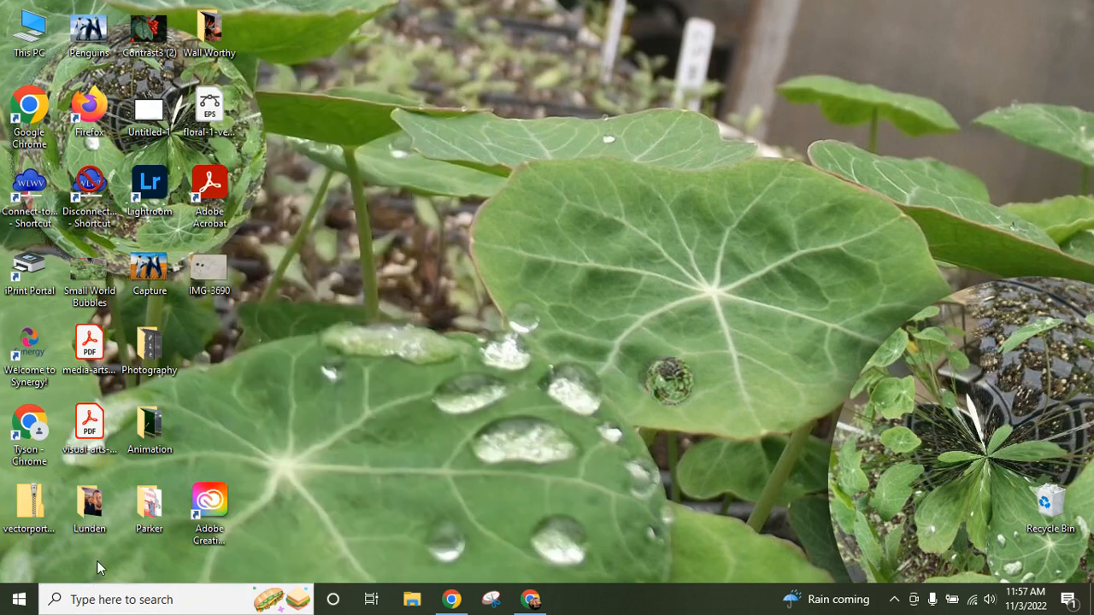
- Launch Adobe Photoshop 2023 and open the IMG-3690 drawing from the Desktop
click(19, 602)
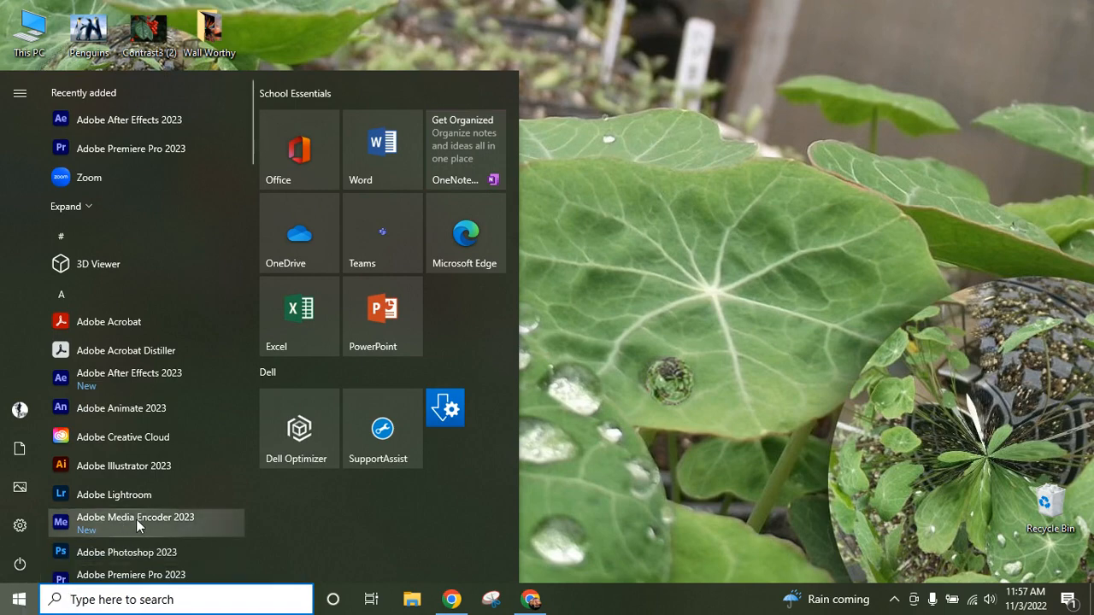
click(127, 552)
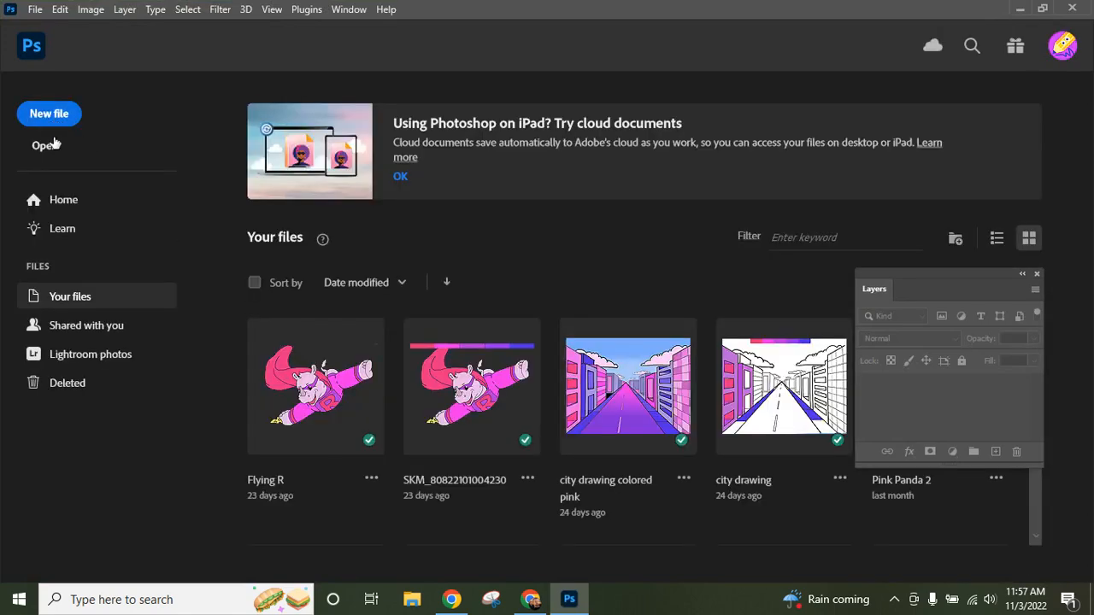
click(52, 148)
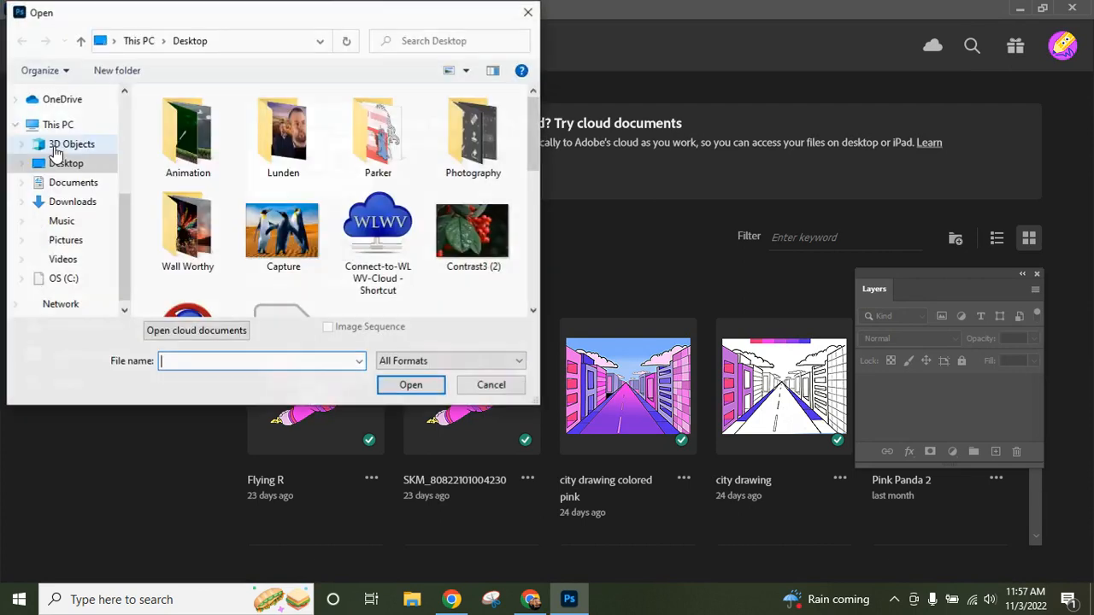
click(533, 313)
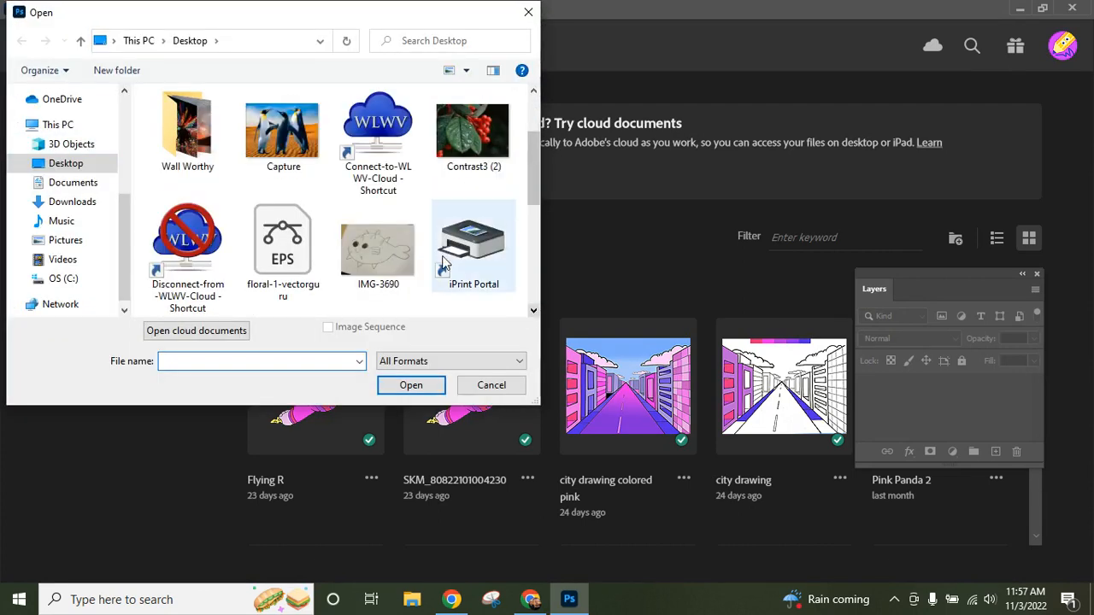
click(382, 246)
double_click(382, 246)
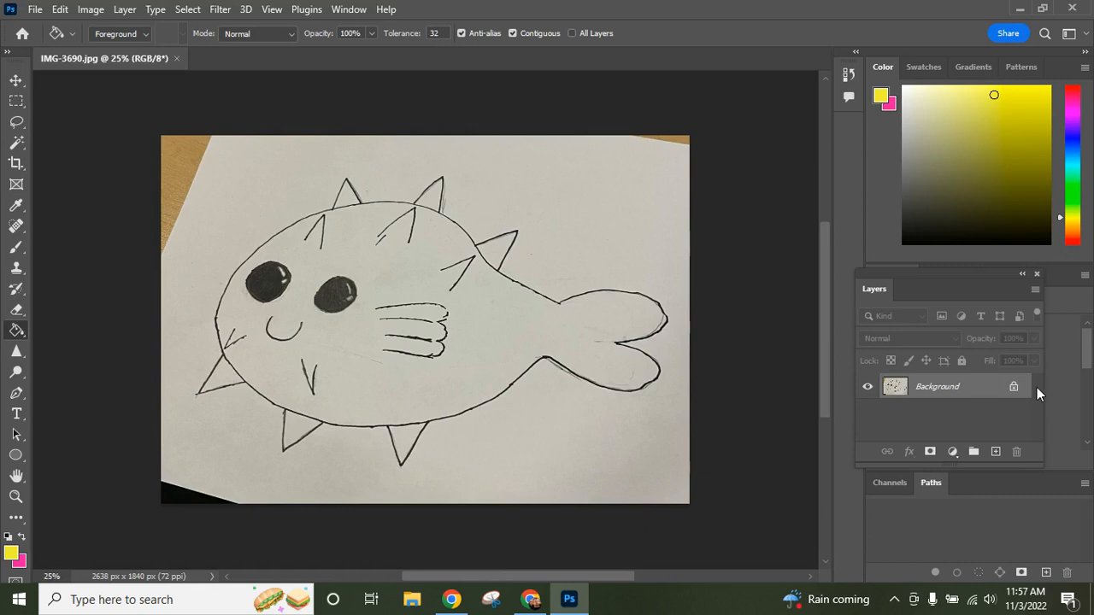
- Unlock the background layer and crop the photo closer around the fish, to about 2422 x 1552 px
click(1013, 389)
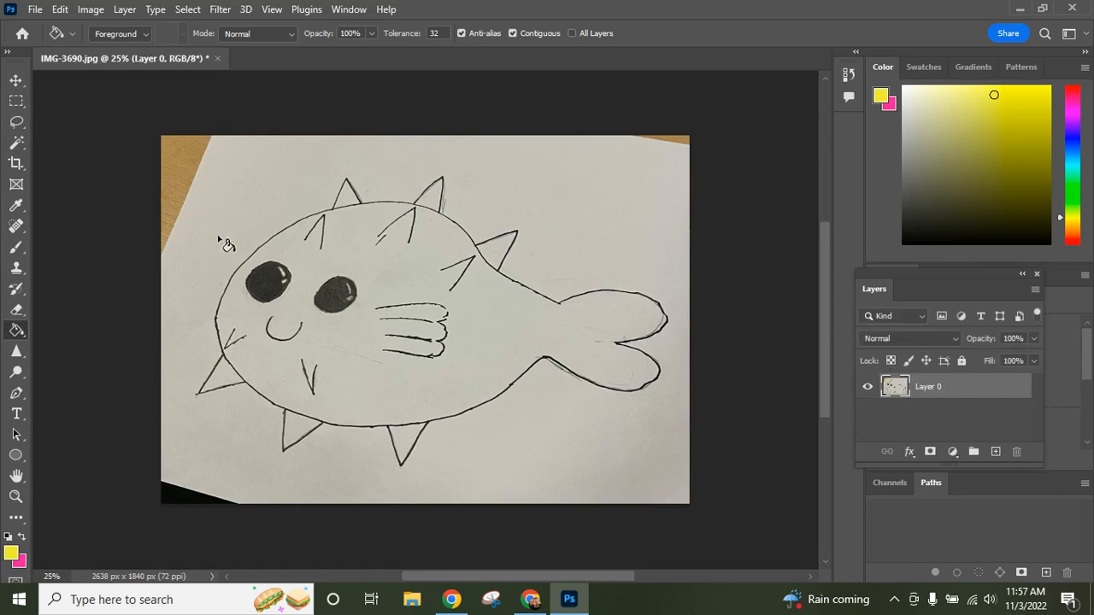
click(15, 164)
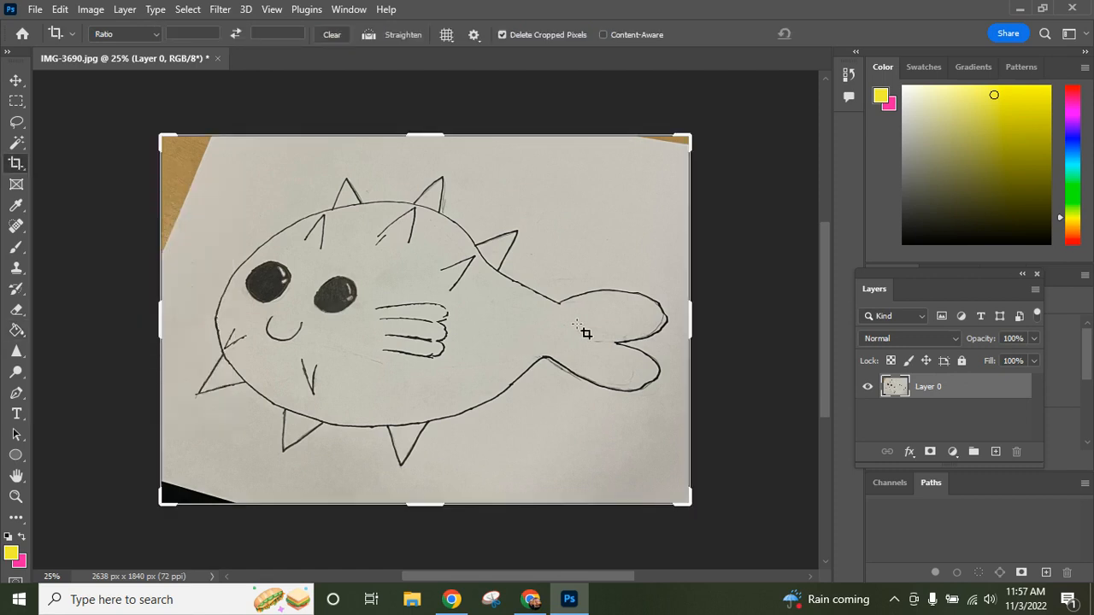
drag(690, 317, 682, 324)
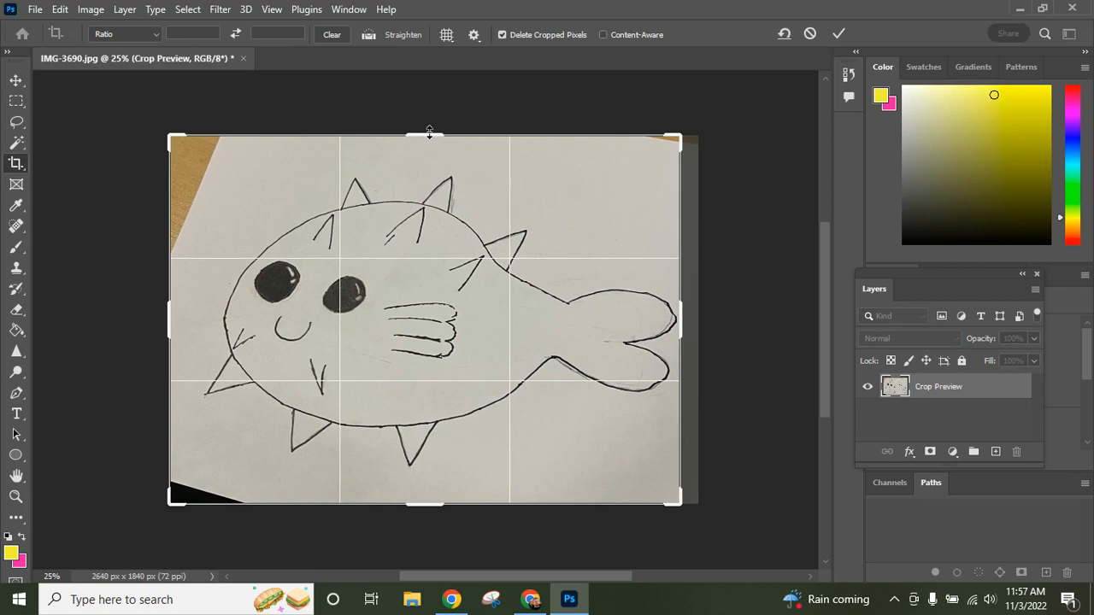
drag(431, 136, 431, 151)
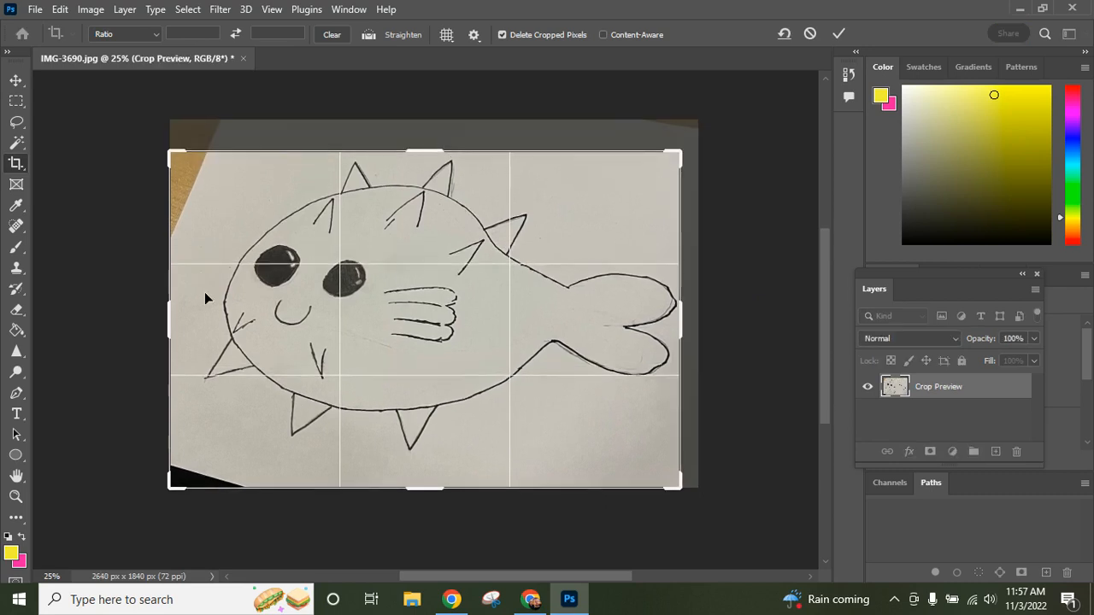
drag(176, 316, 193, 315)
drag(432, 488, 428, 472)
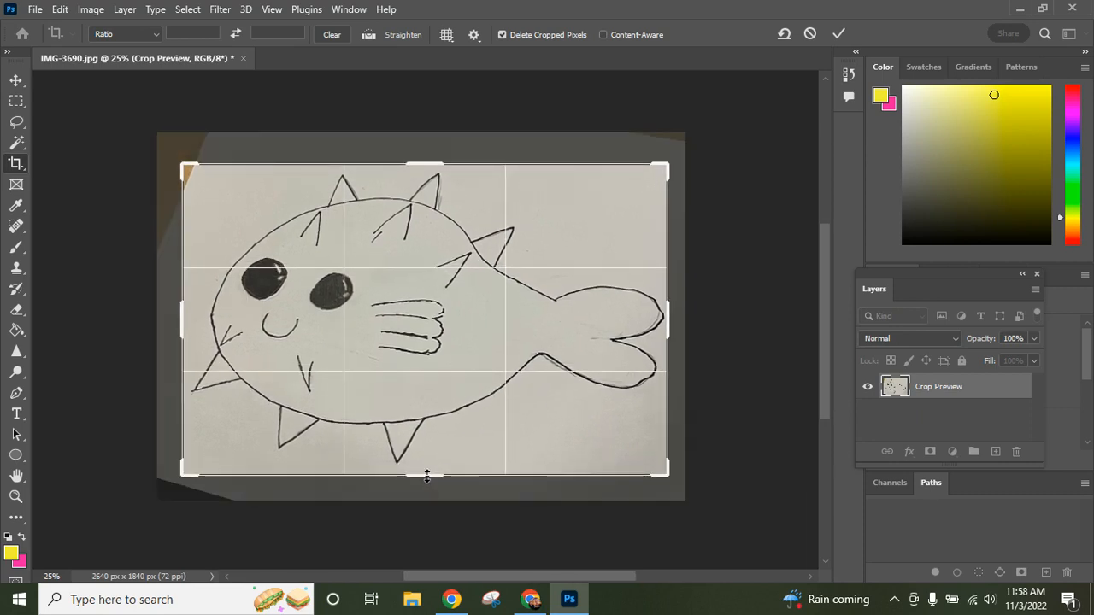
key(Return)
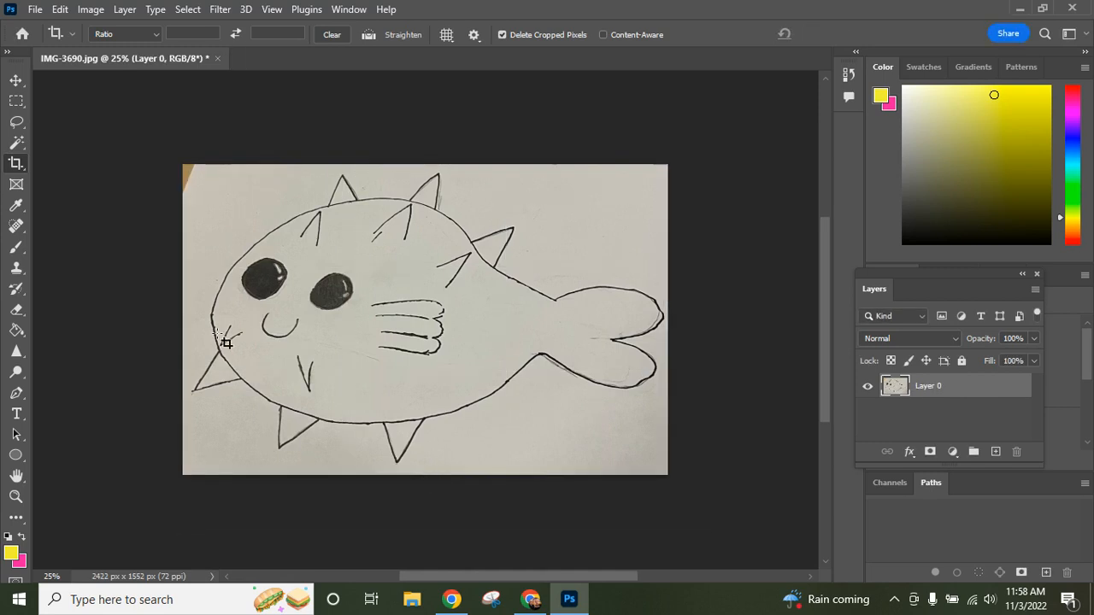
- Apply a Levels adjustment, sampling the black point from the fish's dark eye and the white point from the paper, including its shaded lower-right corner
click(91, 9)
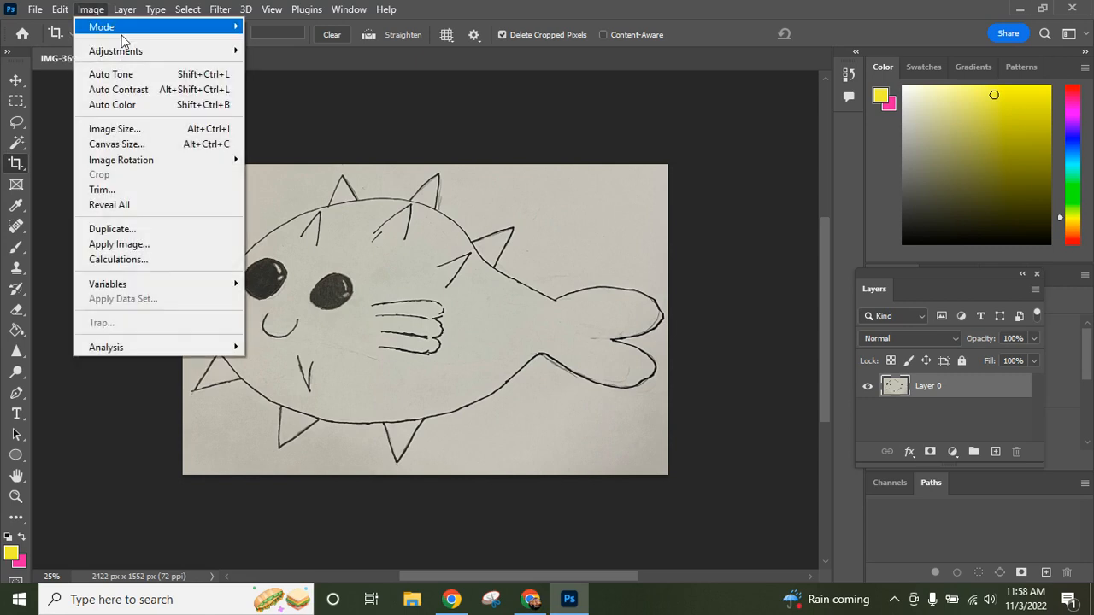
mouse_move(163, 48)
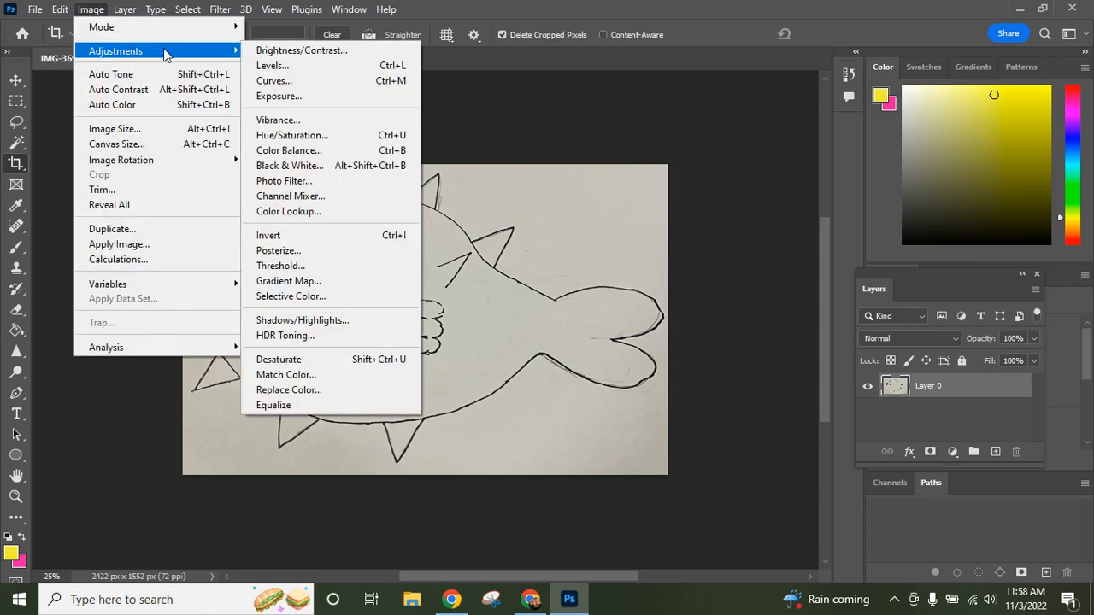
click(270, 67)
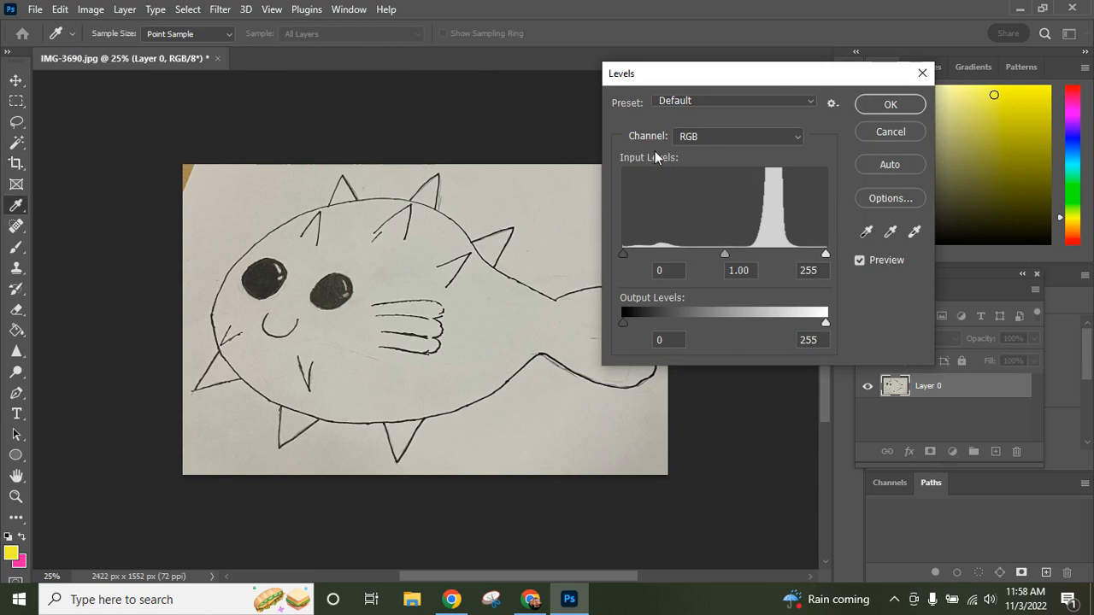
click(868, 234)
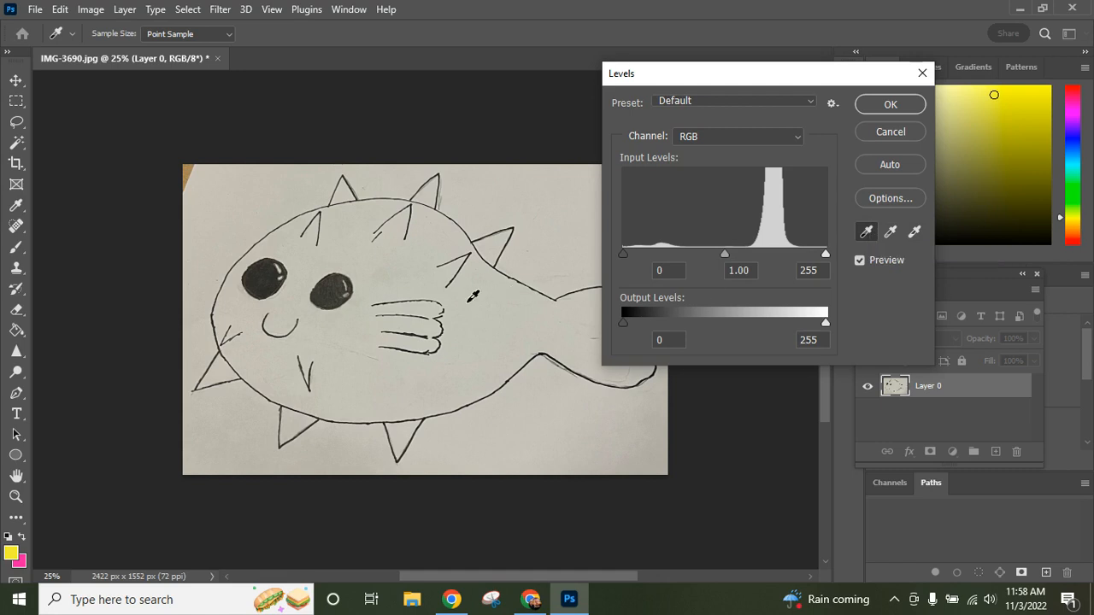
click(352, 271)
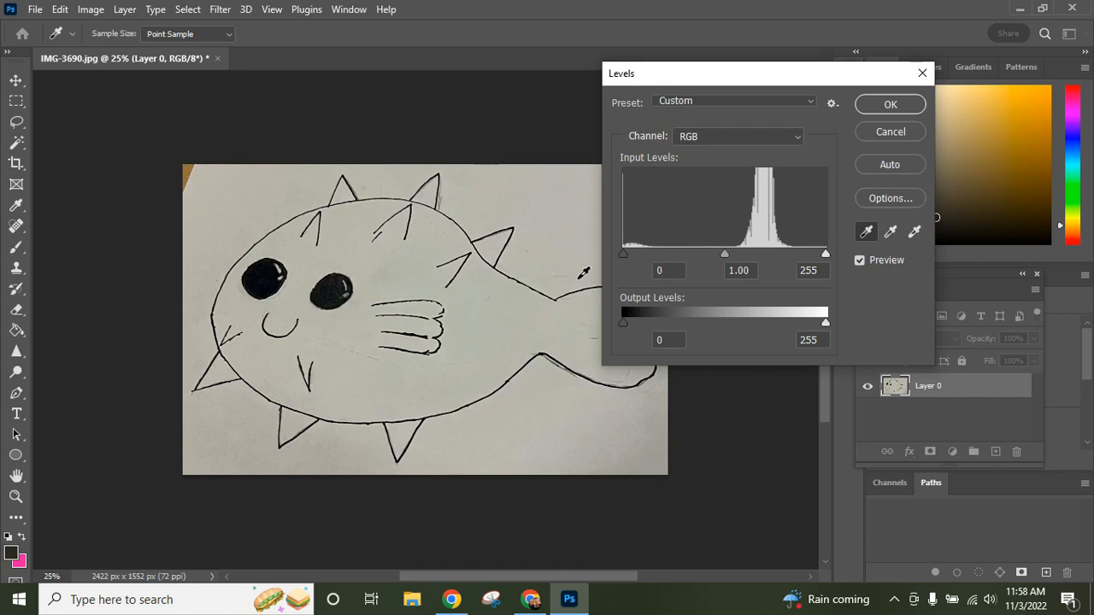
click(915, 232)
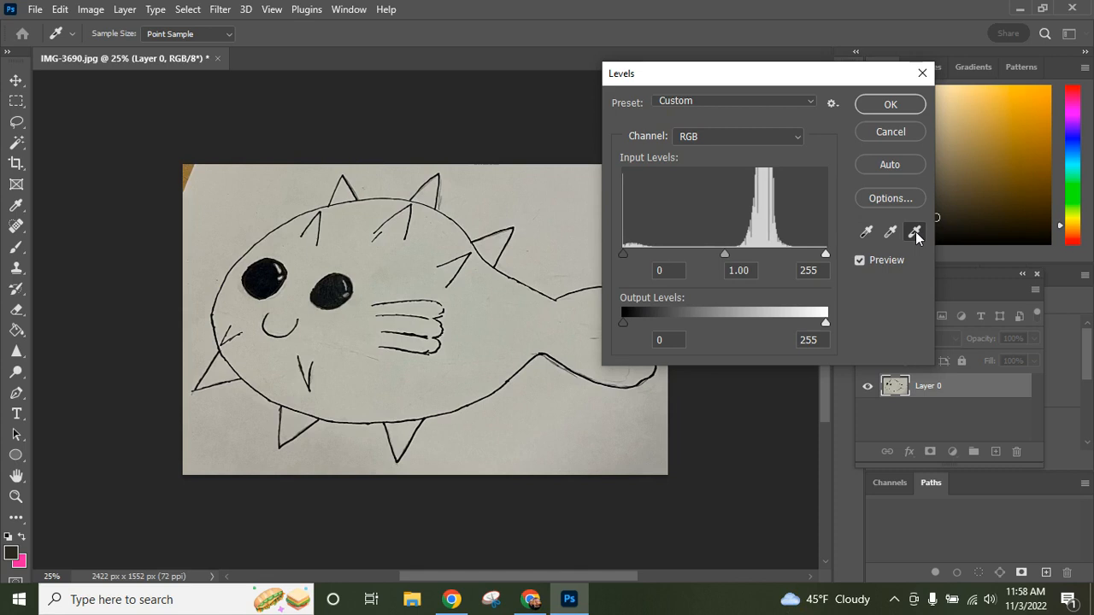
click(248, 213)
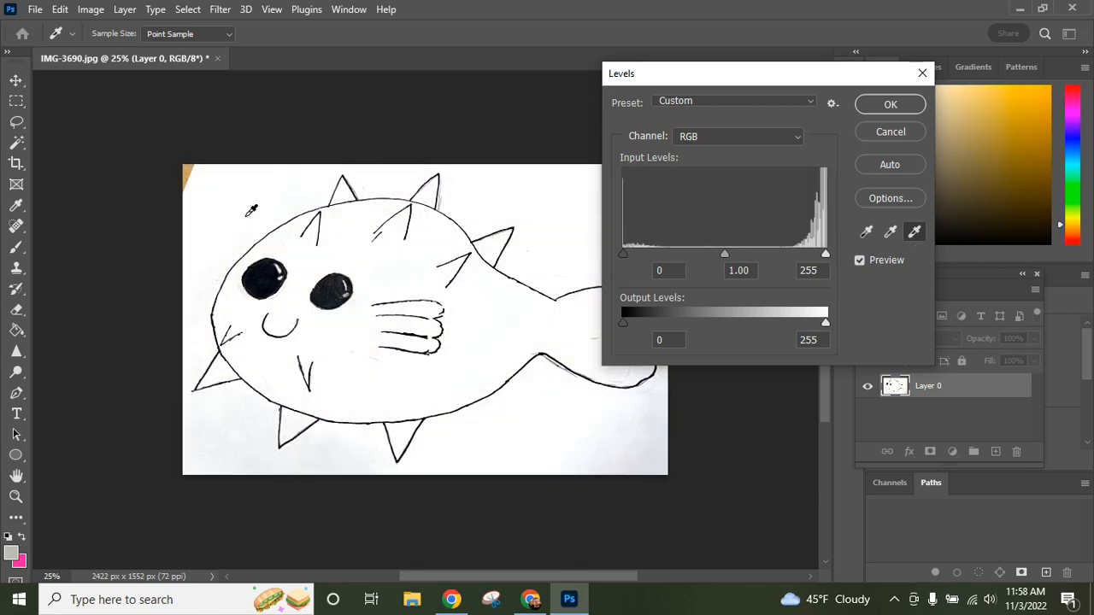
click(655, 465)
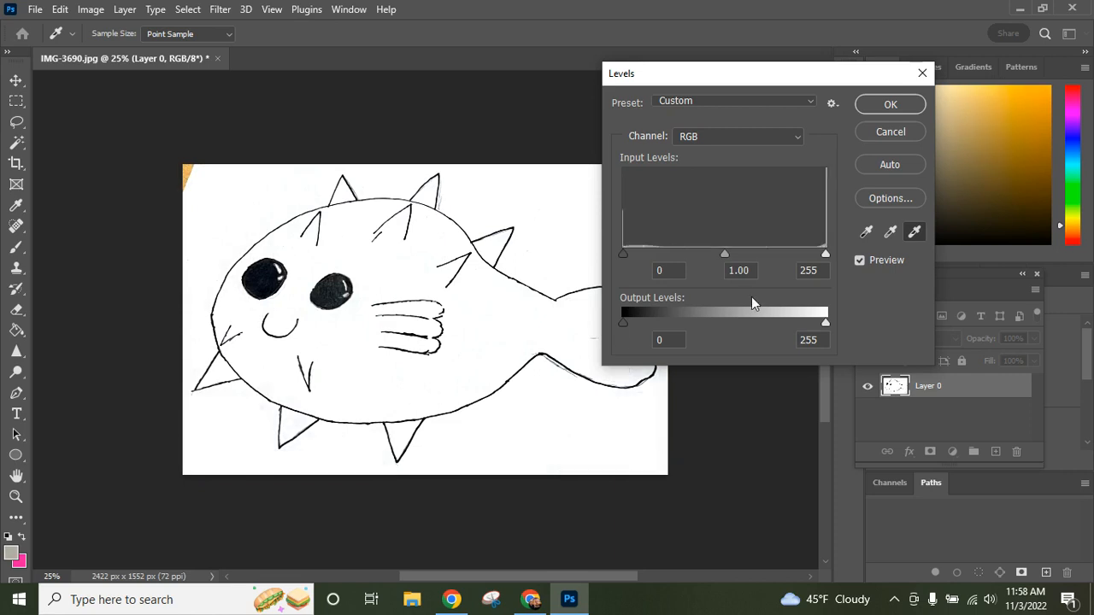
click(889, 105)
key(c)
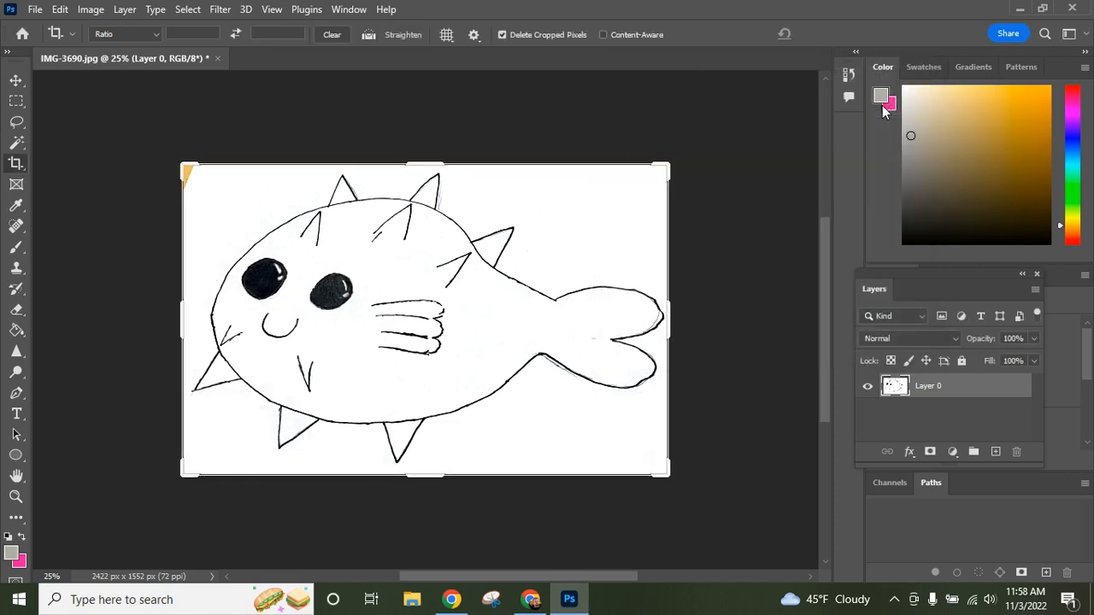
- Sample white from the paper and brush over the orange patch in the image's upper-left corner
click(15, 208)
click(204, 181)
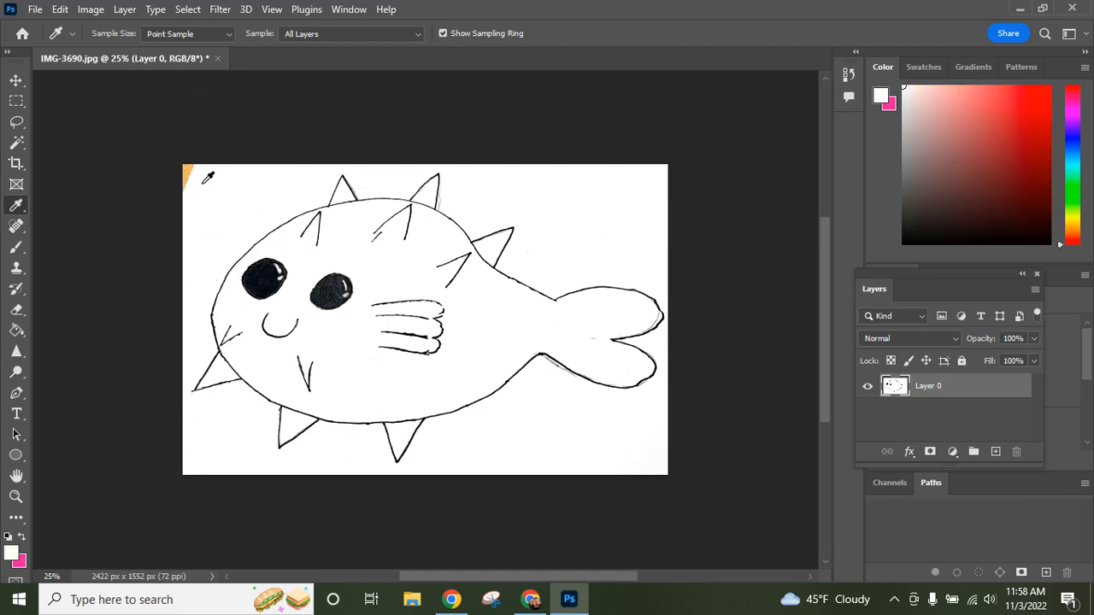
click(18, 250)
drag(192, 162, 186, 181)
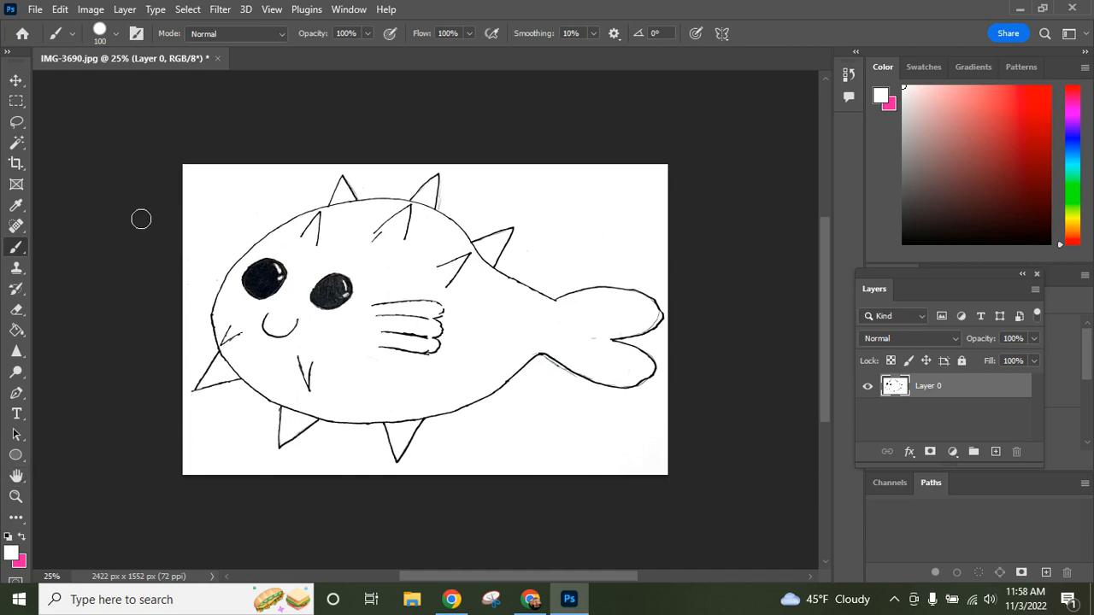
- Select the white background around the fish with the Magic Wand, delete it to transparency and deselect
click(19, 147)
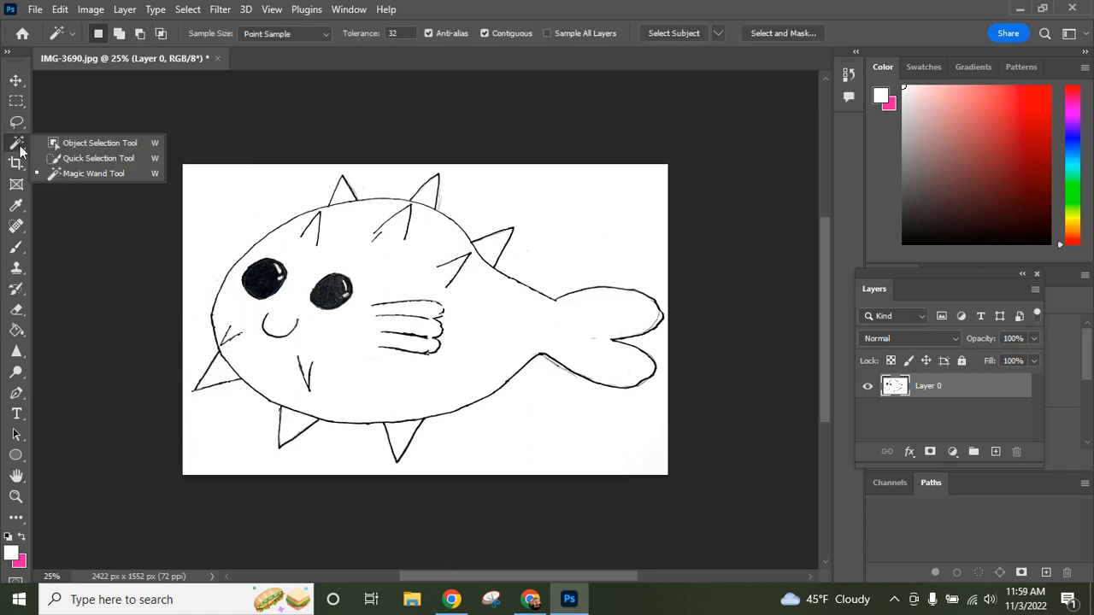
click(79, 174)
click(224, 213)
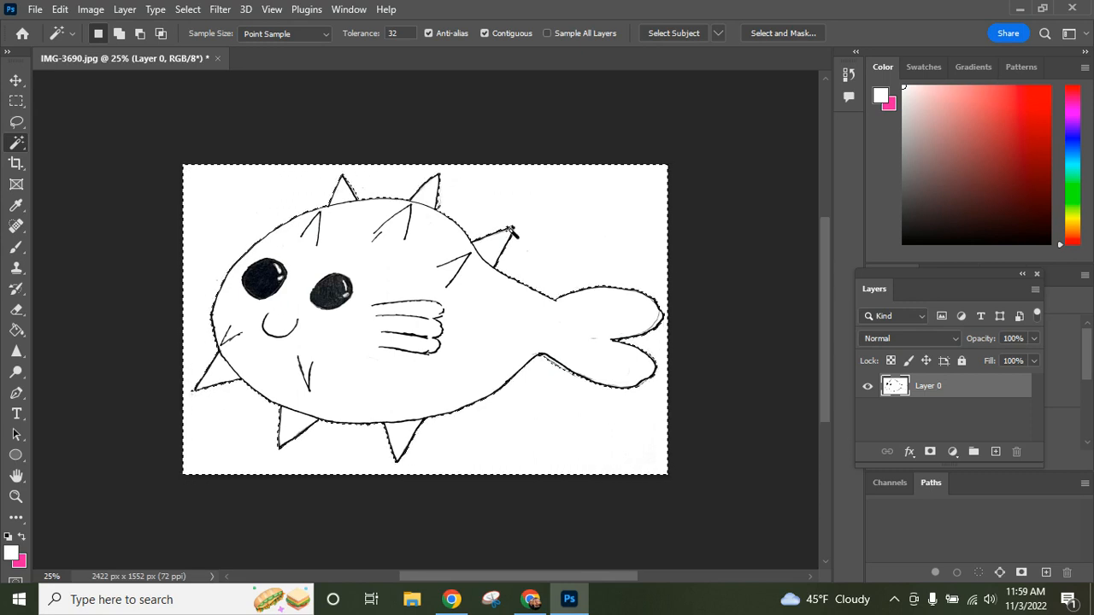
key(Delete)
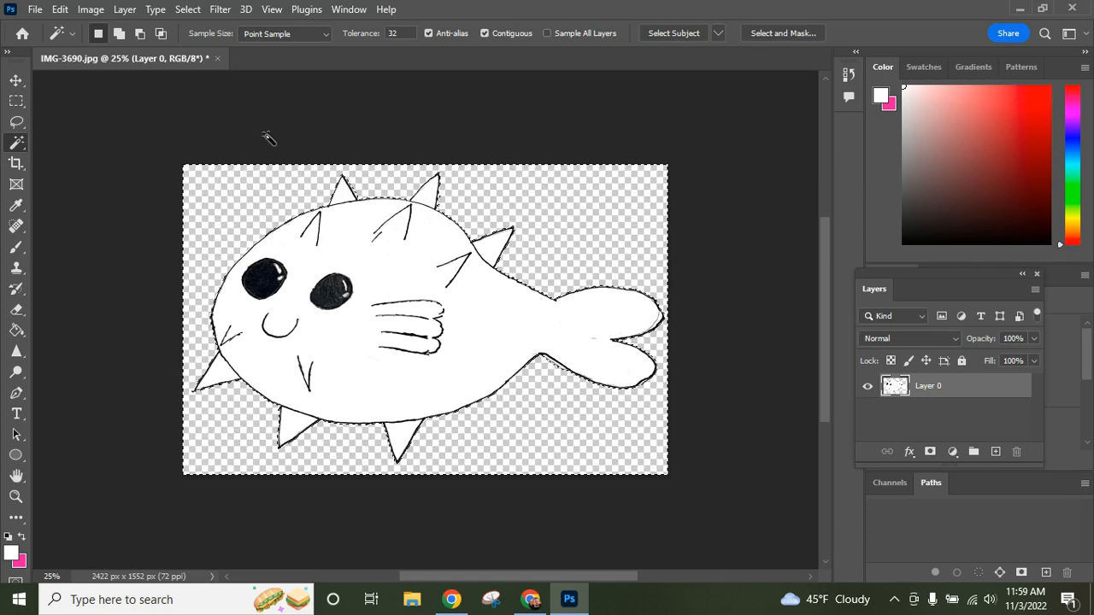
click(189, 10)
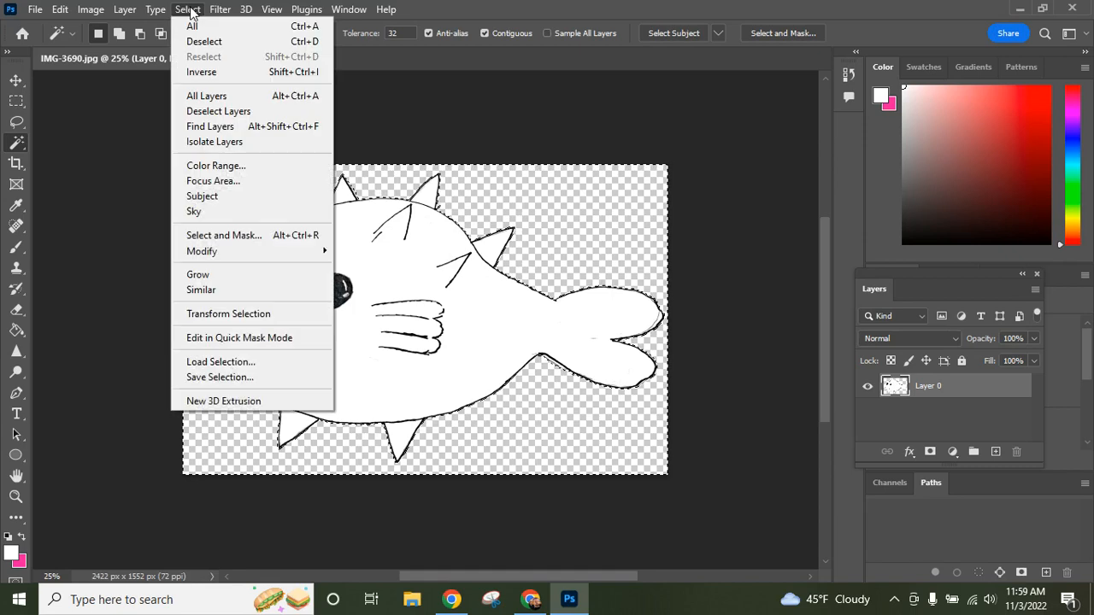
click(206, 41)
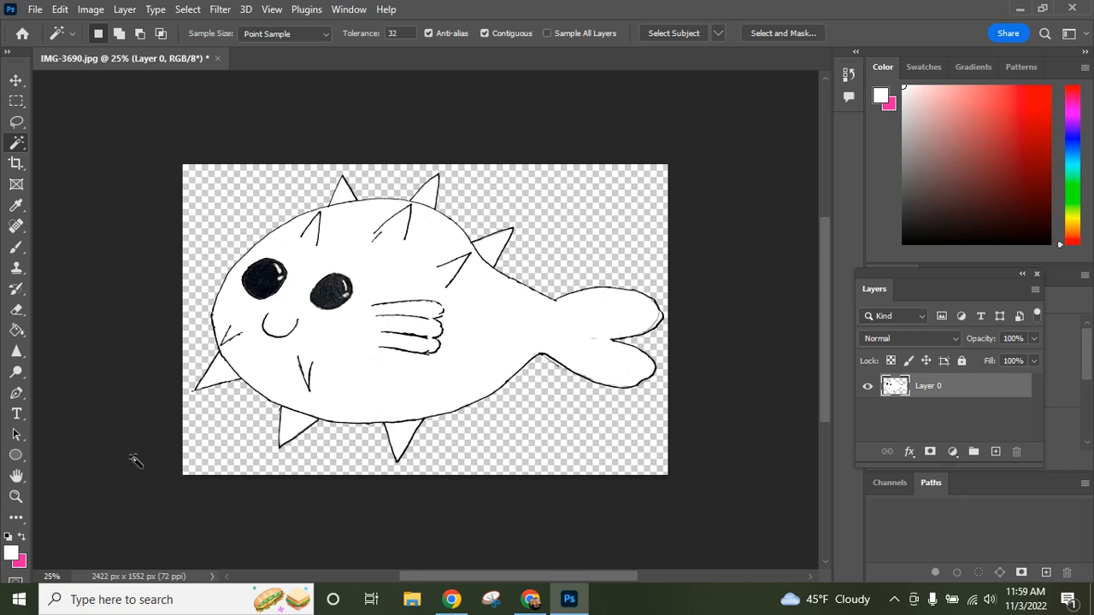
- Set the foreground color to purple #80239f and fill the fish's white body with the Paint Bucket
click(13, 553)
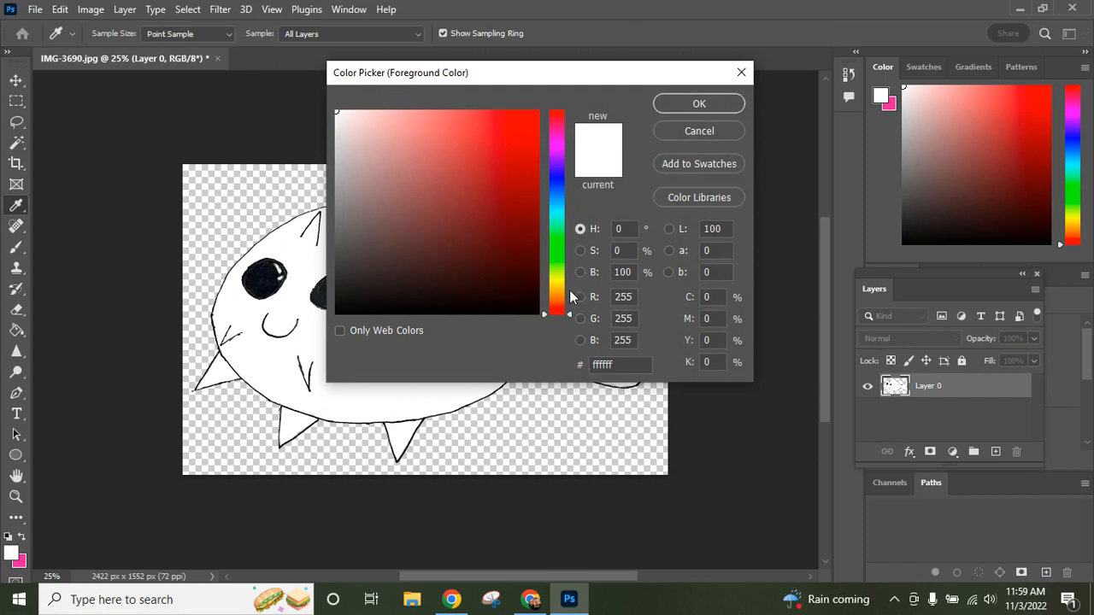
drag(572, 313, 570, 153)
click(495, 186)
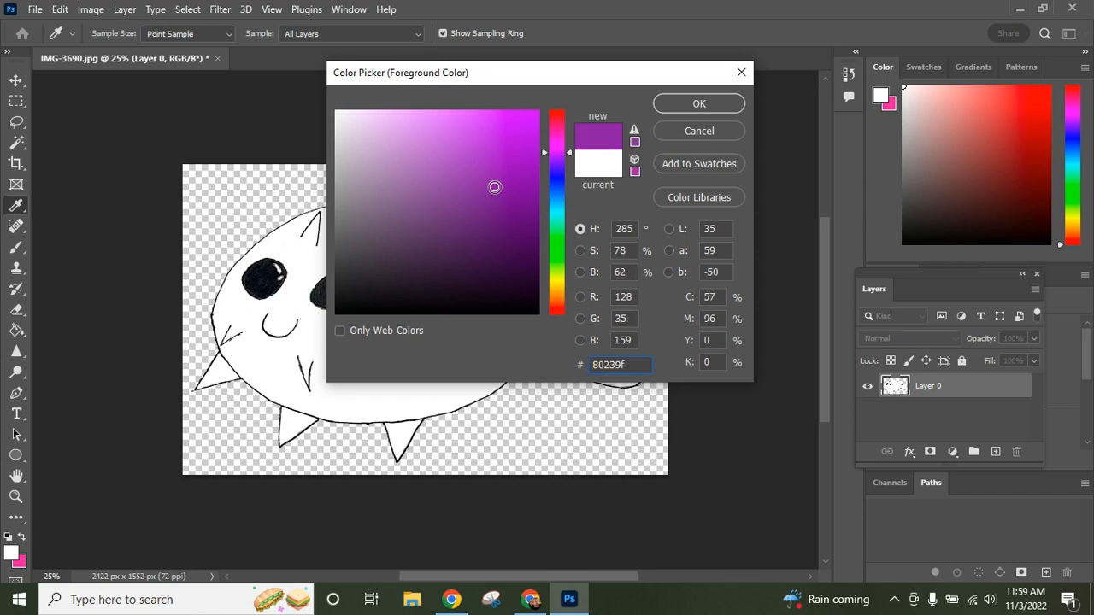
click(681, 103)
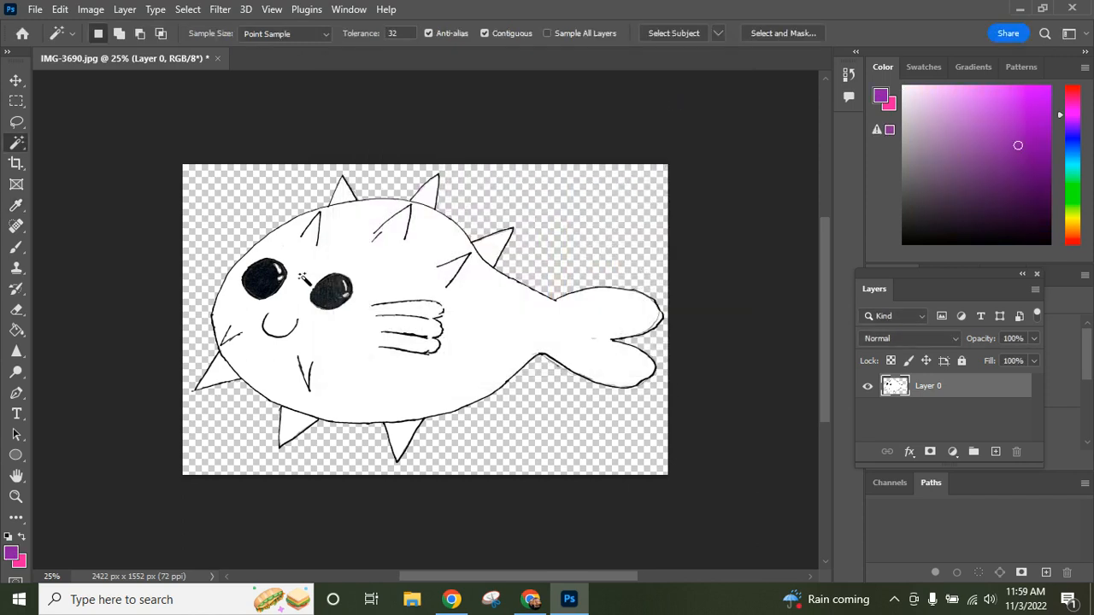
click(16, 331)
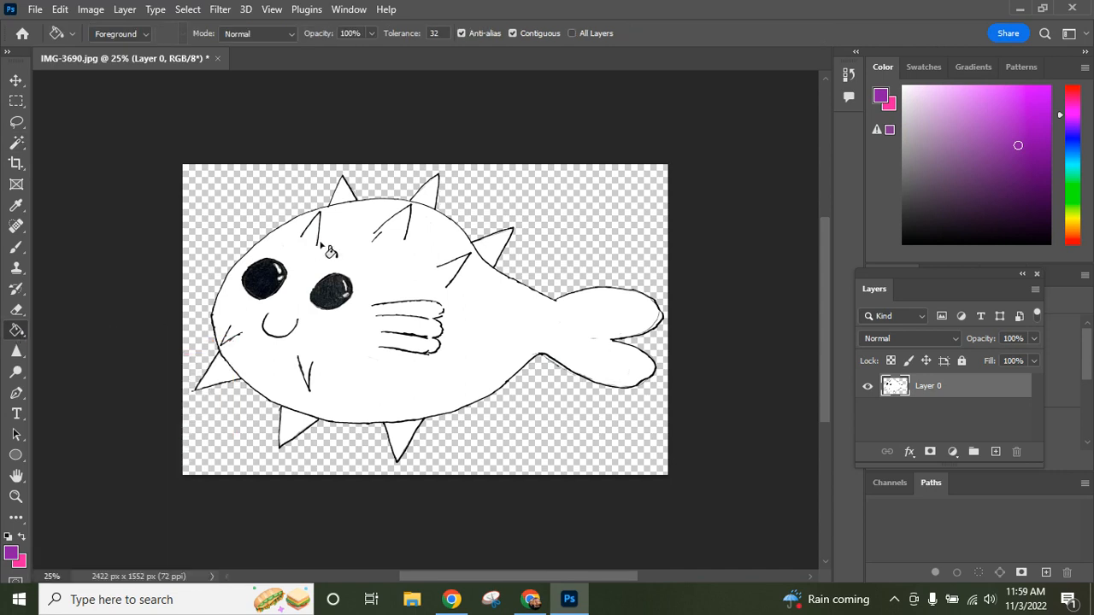
click(350, 258)
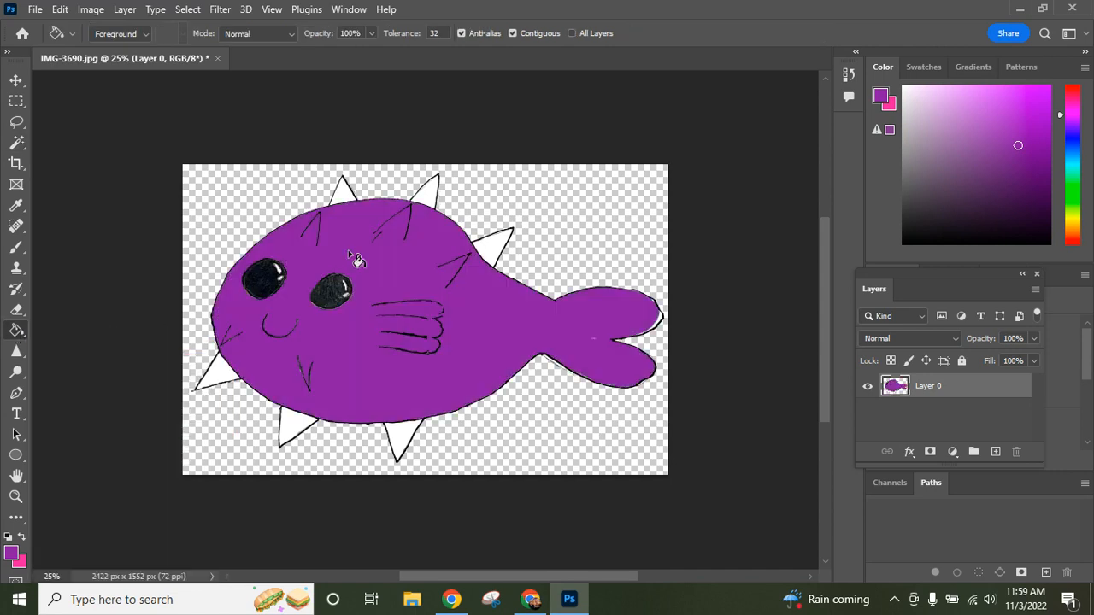
- Fill the fish's remaining white outer spikes and the sliver at the upper tail fin's edge with the same purple
click(405, 443)
click(303, 433)
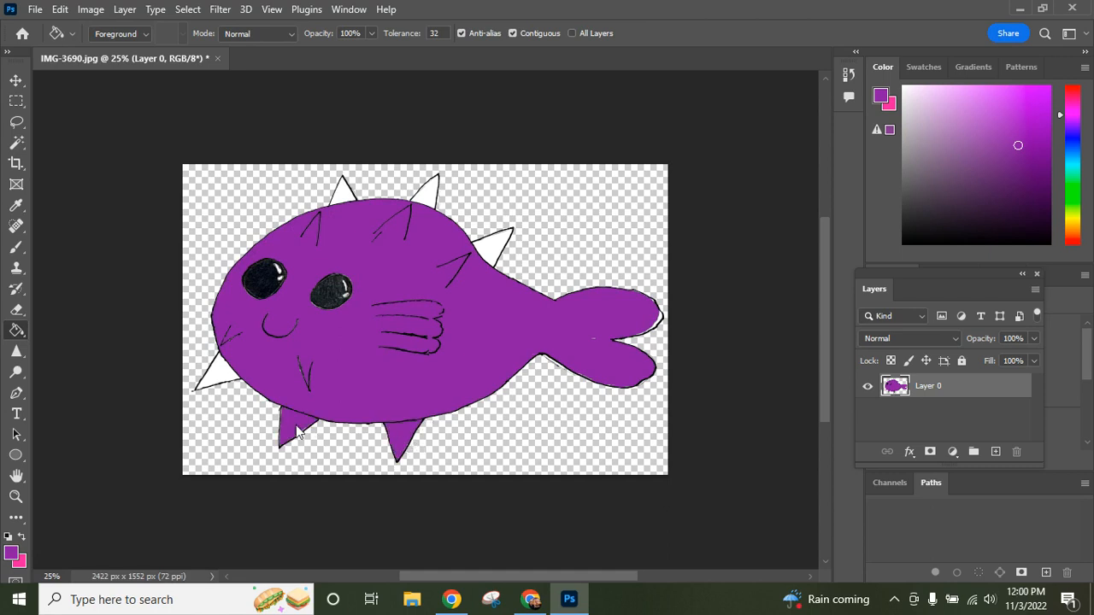
click(220, 376)
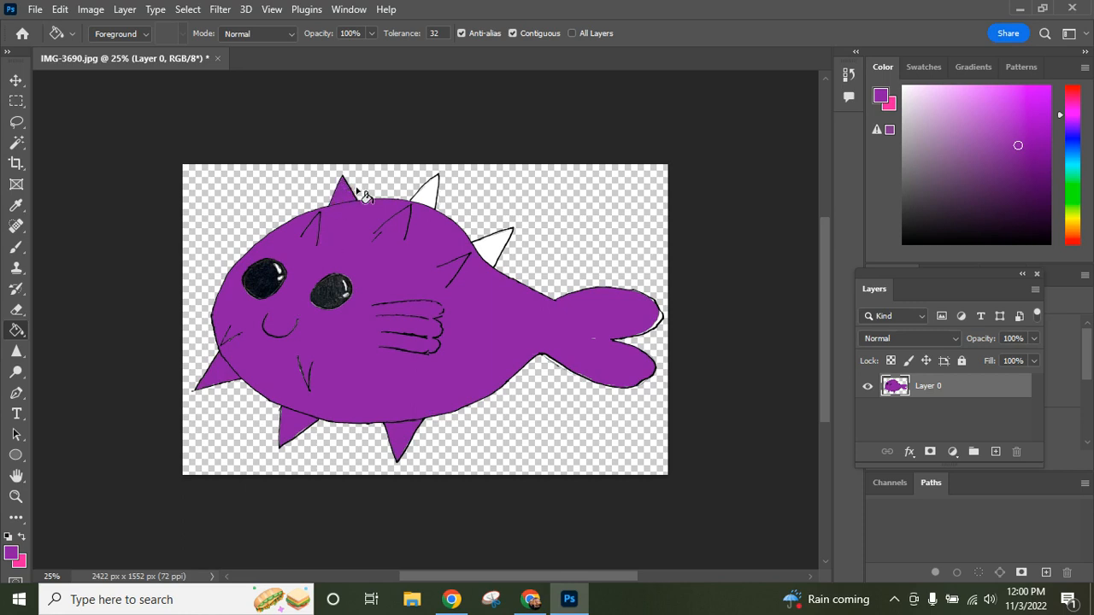
click(429, 195)
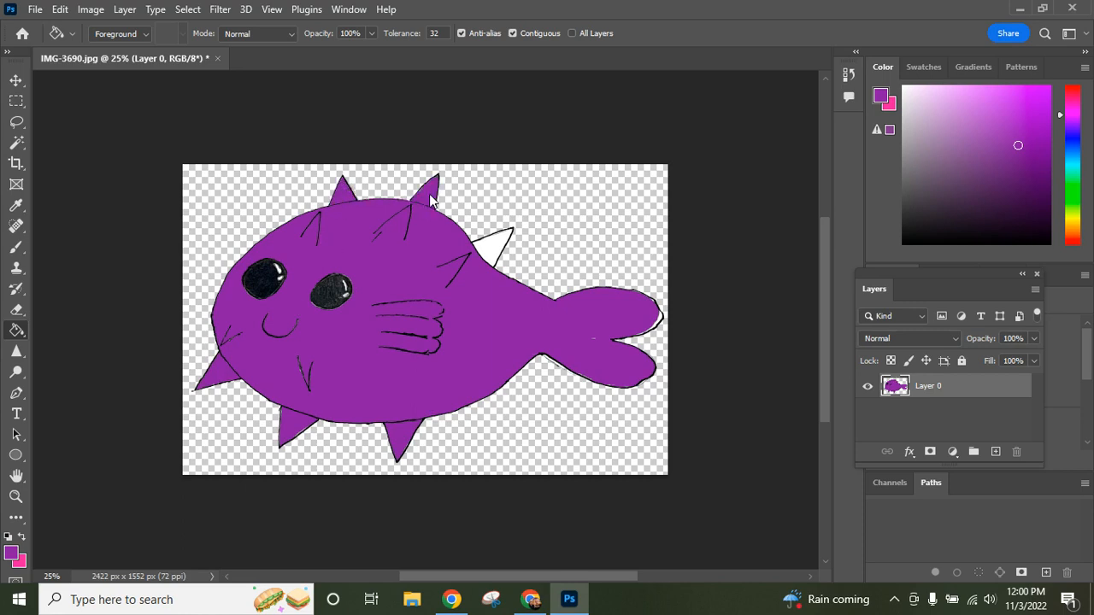
click(501, 254)
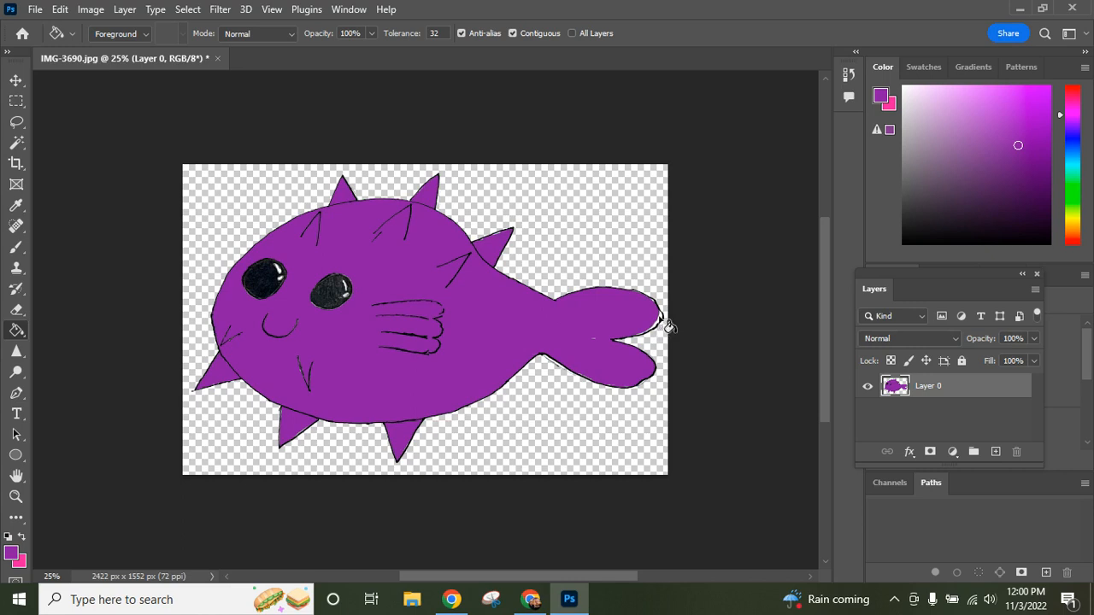
click(664, 323)
- Quick-export the purple fish as a PNG named "p fish" in the Fish Tank folder, and quit Photoshop without saving the original
click(39, 15)
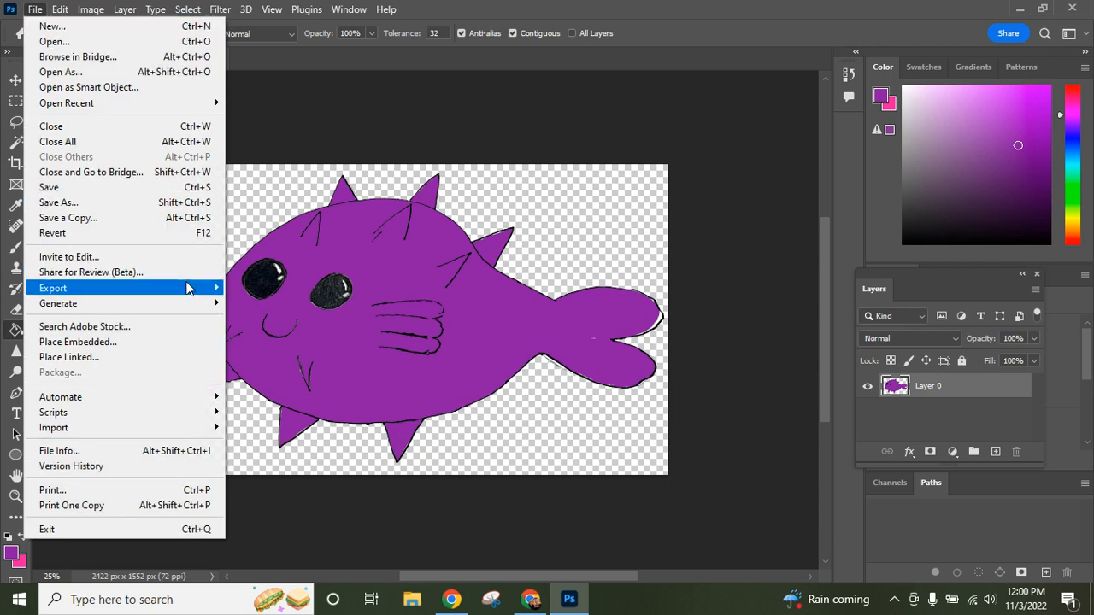
mouse_move(189, 288)
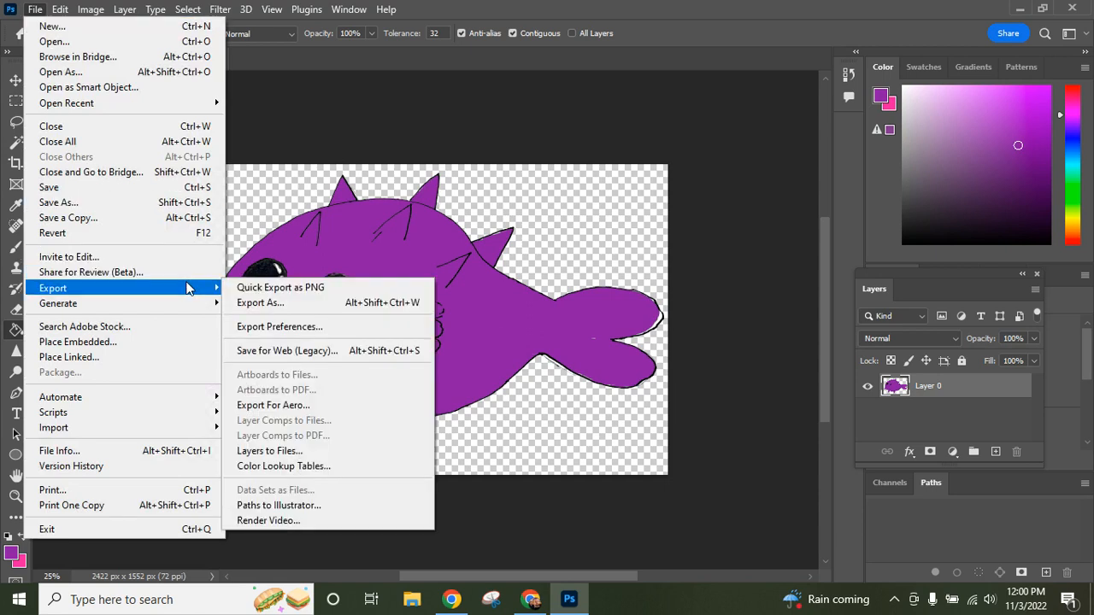
click(301, 291)
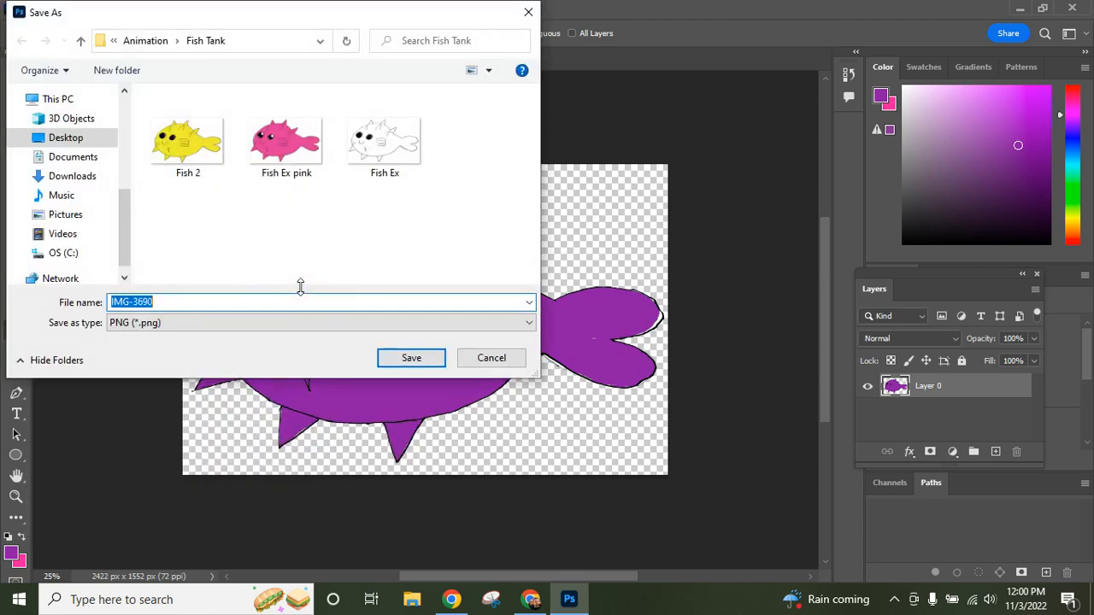
text(p fish)
click(412, 359)
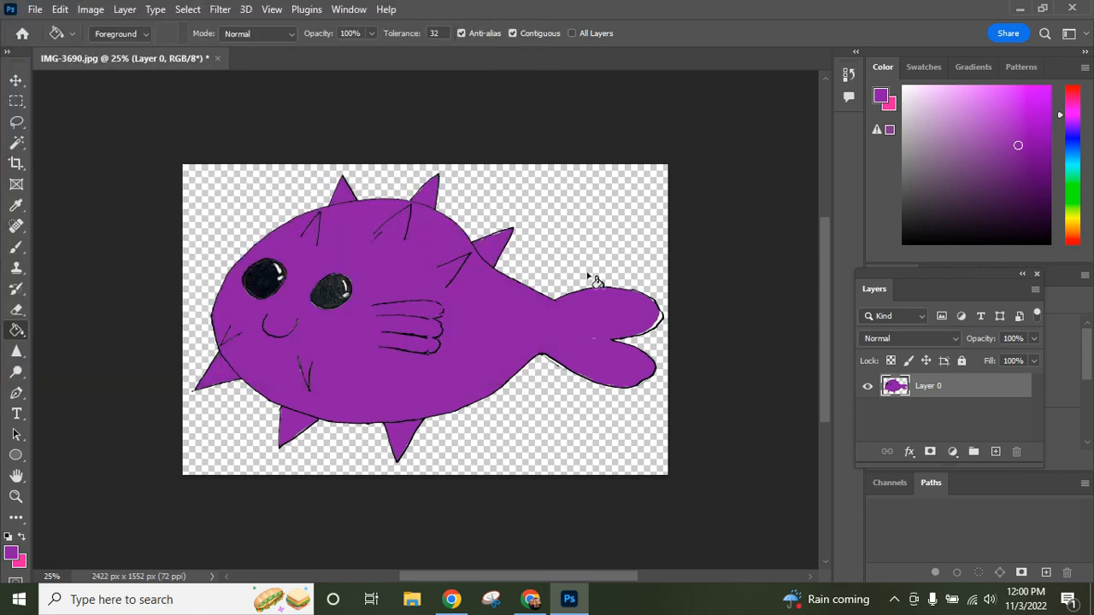
click(1073, 10)
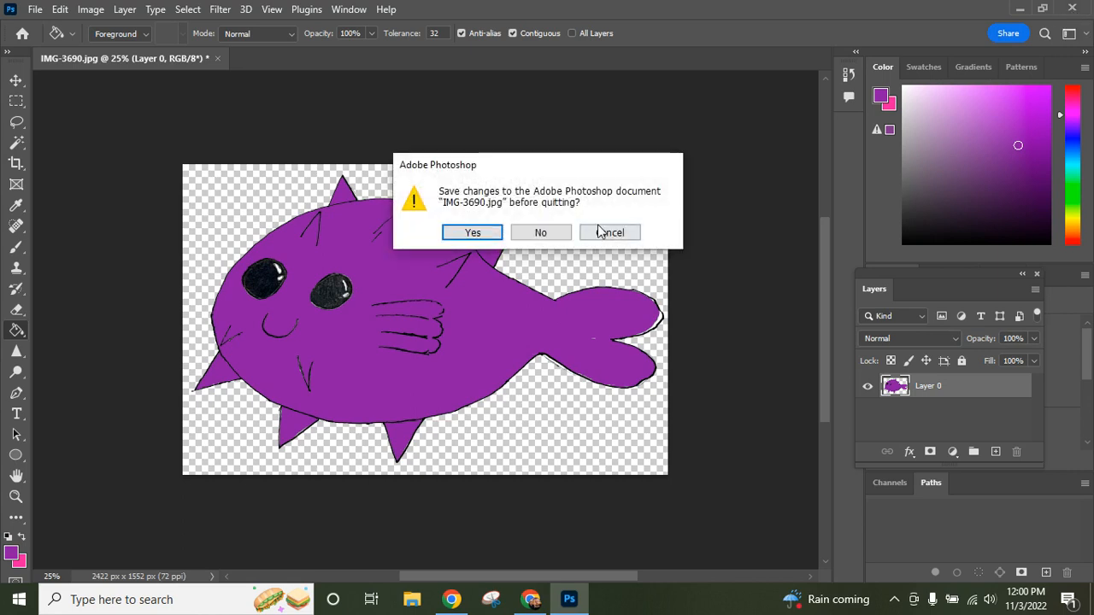
click(540, 233)
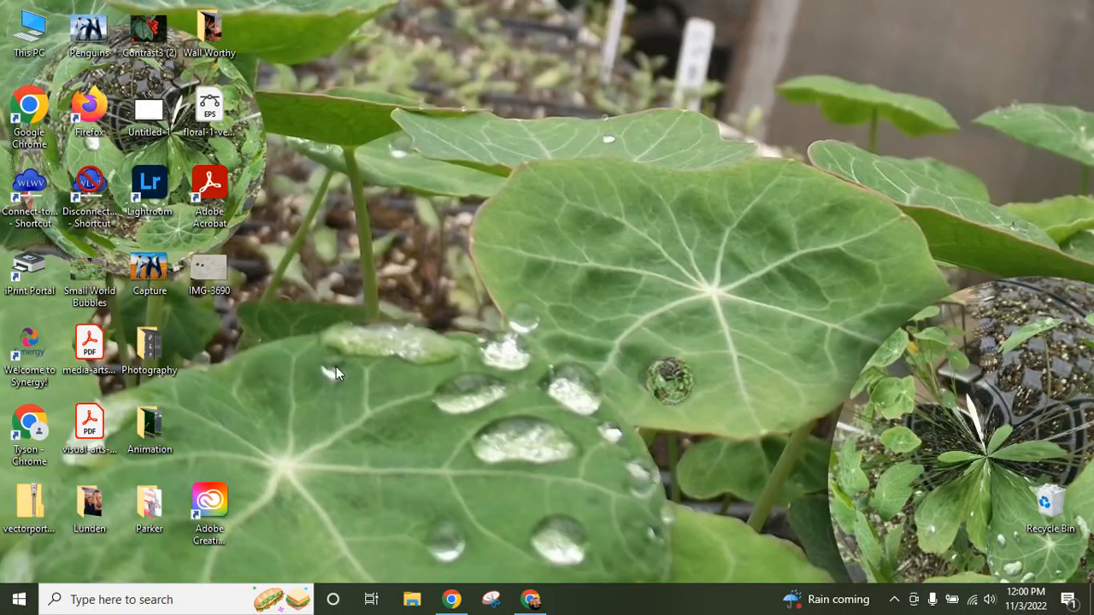
- Launch Adobe Animate 2023 and create a Full HD 1920 x 1080 HTML5 Canvas document at 24 fps
click(22, 602)
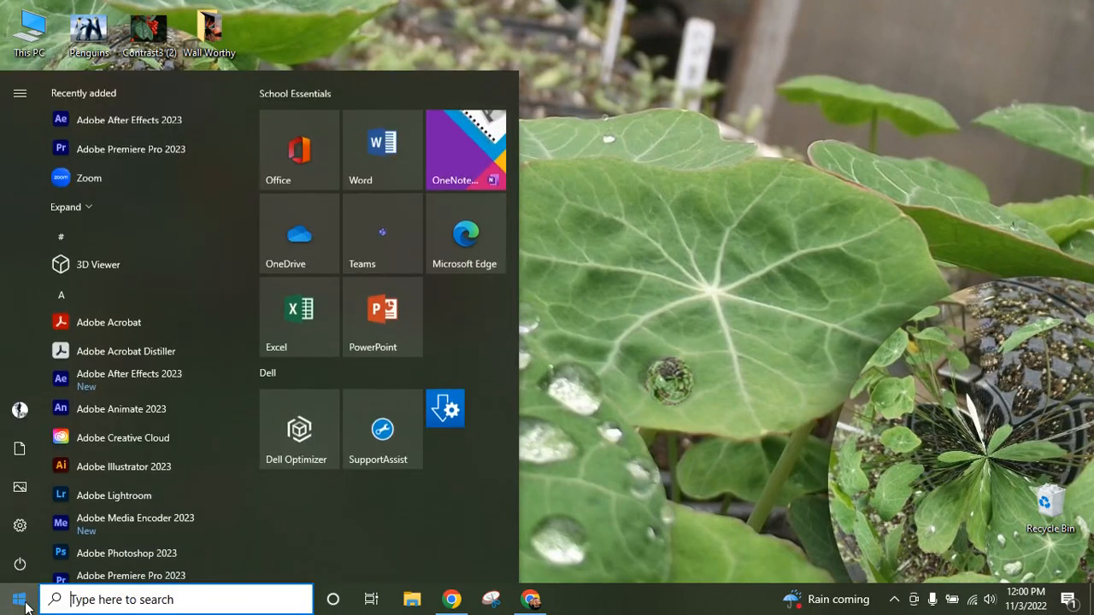
click(112, 408)
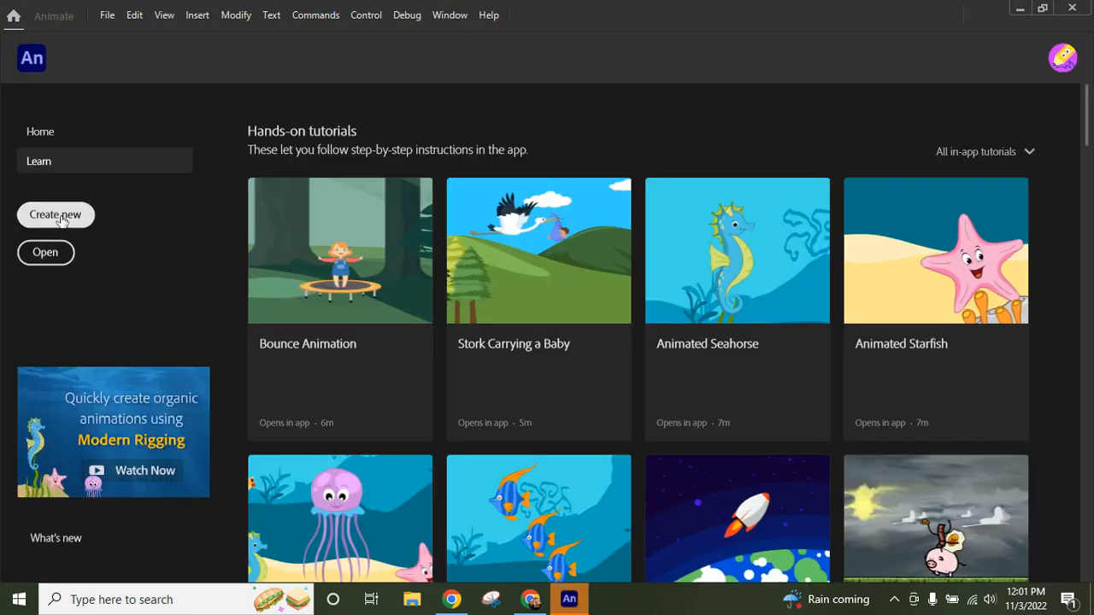
click(60, 219)
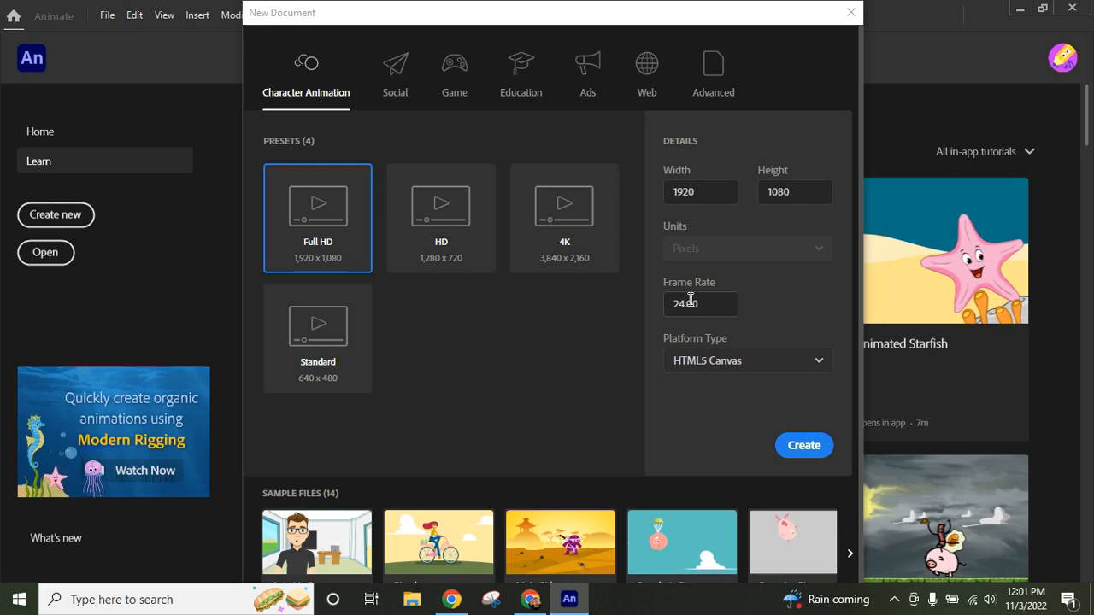
click(802, 453)
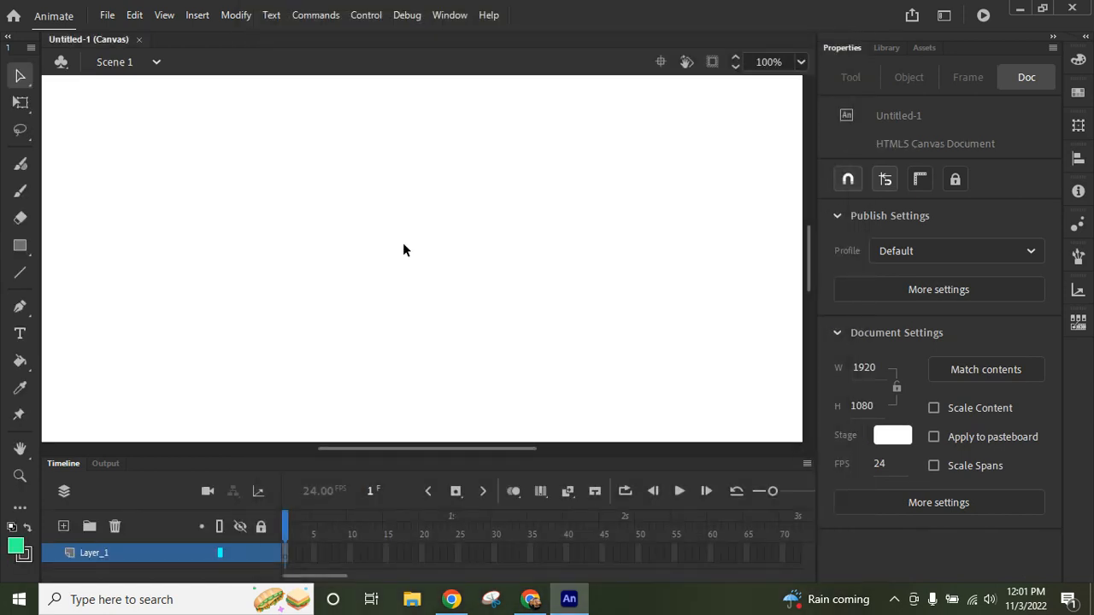
- Import the "p fish" PNG from the Fish Tank folder to the stage
click(107, 17)
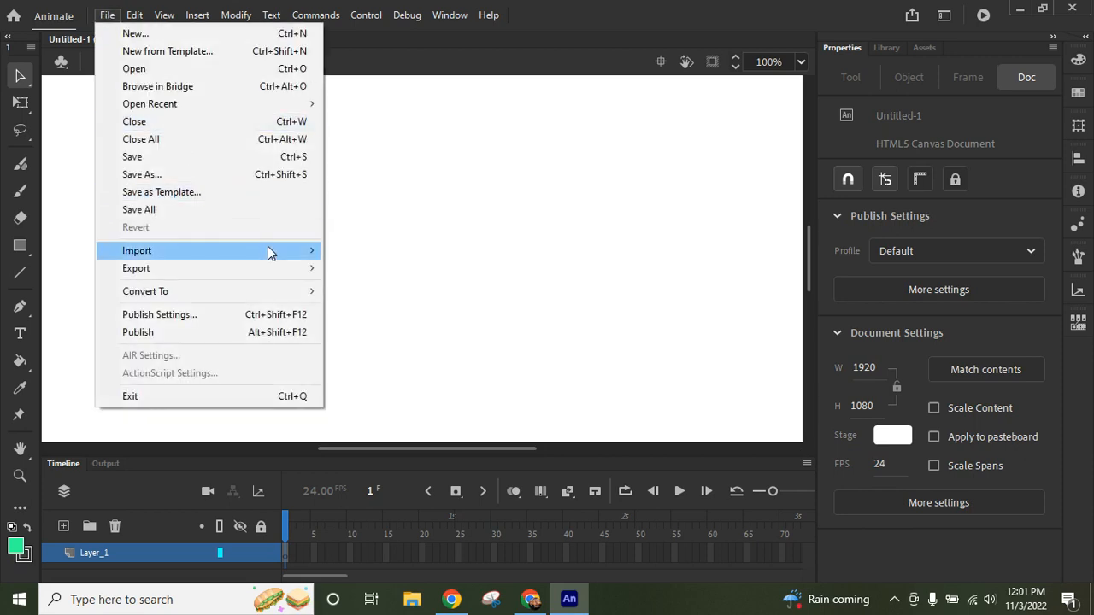
mouse_move(269, 254)
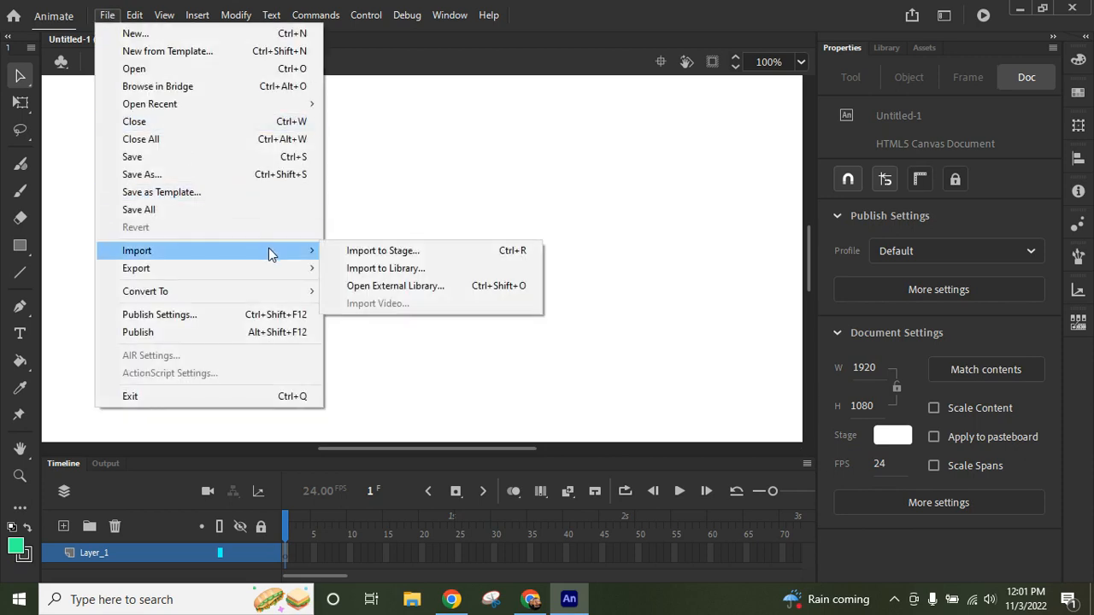
click(395, 254)
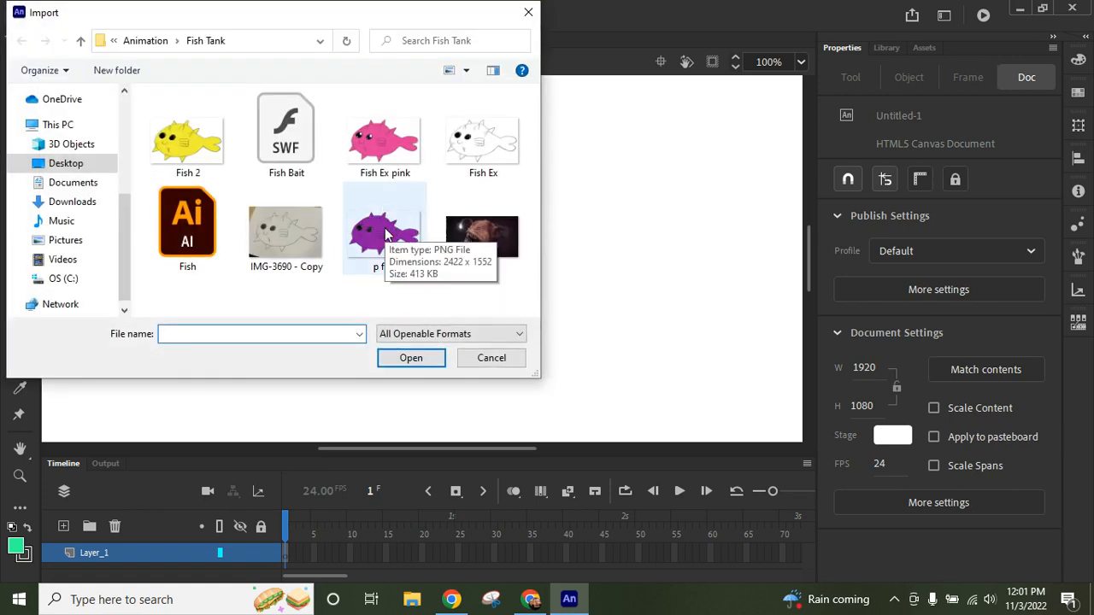
click(384, 233)
click(413, 358)
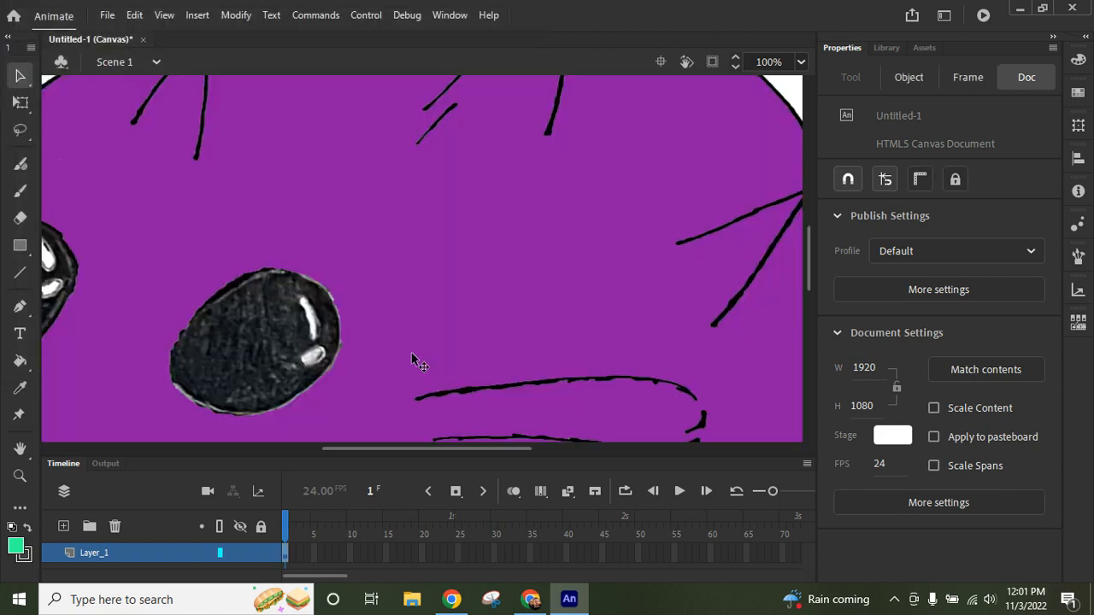
- Scale the fish down with Free Transform to about 547 x 350 px in the stage's lower middle, at about X 746, Y 601
key(ctrl+minus)
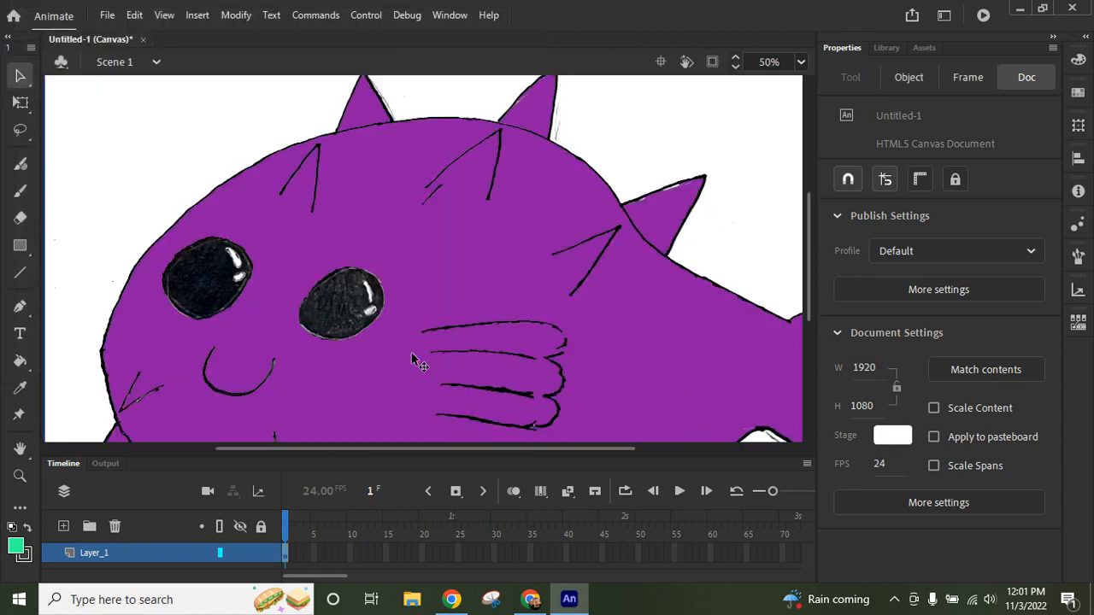
key(ctrl+minus)
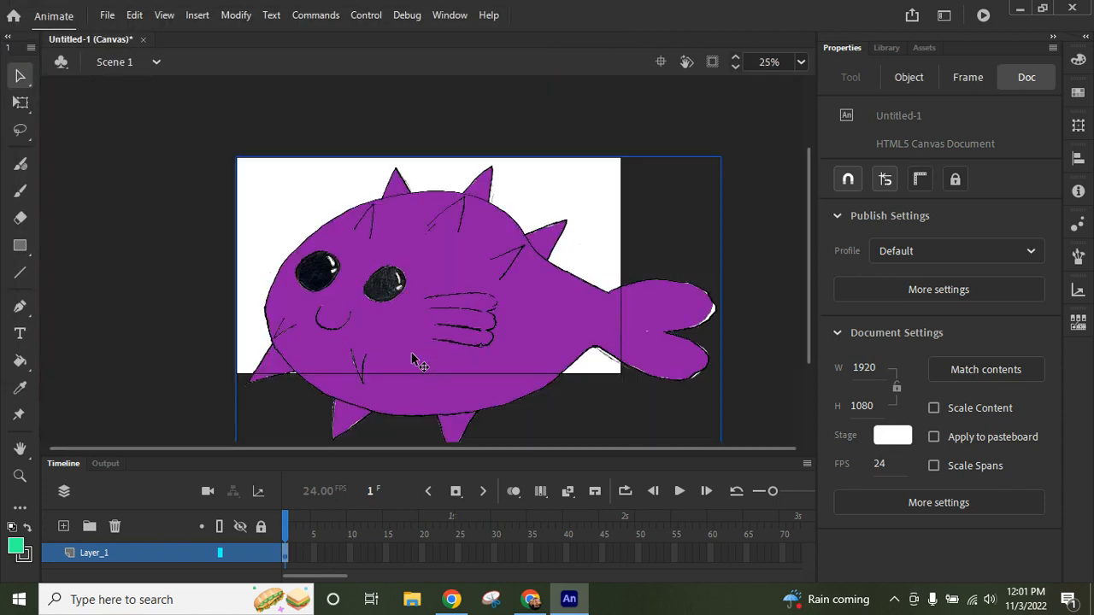
key(ctrl+minus)
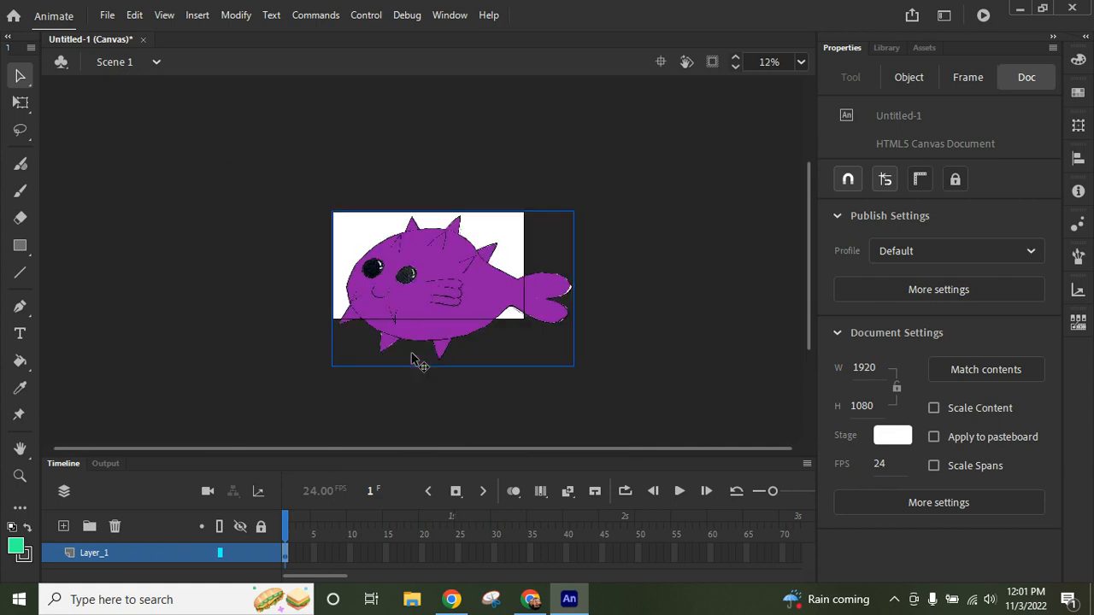
click(17, 106)
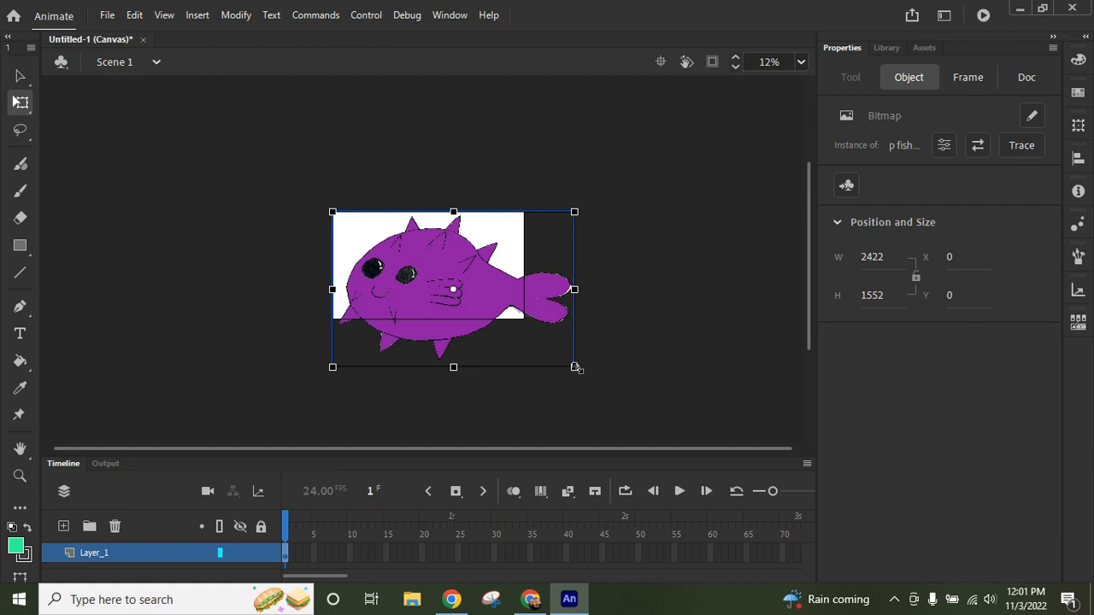
drag(574, 367, 424, 301)
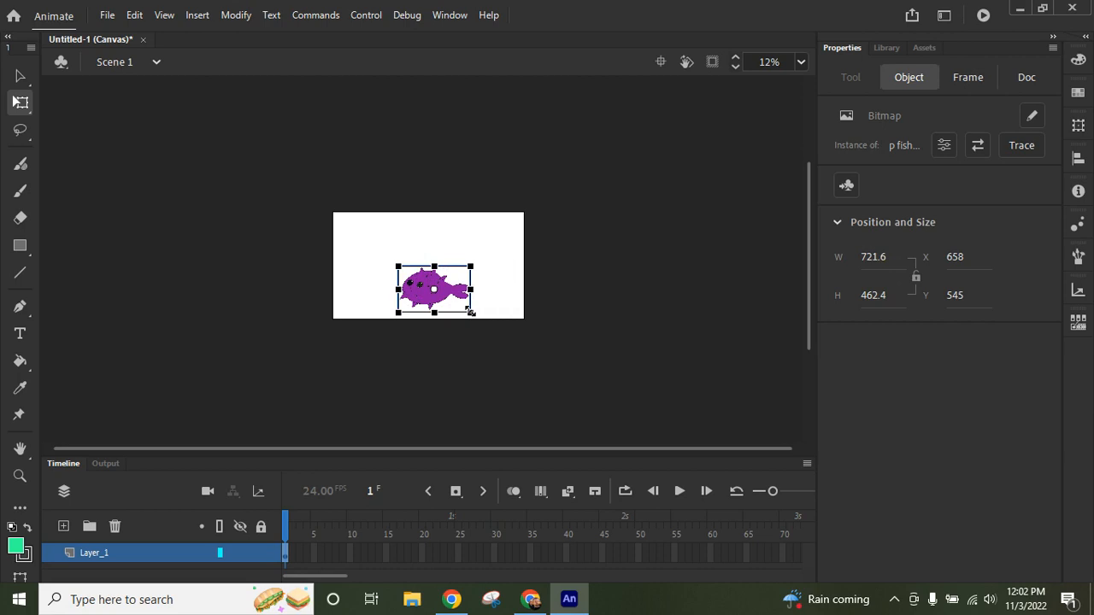
drag(471, 313, 465, 305)
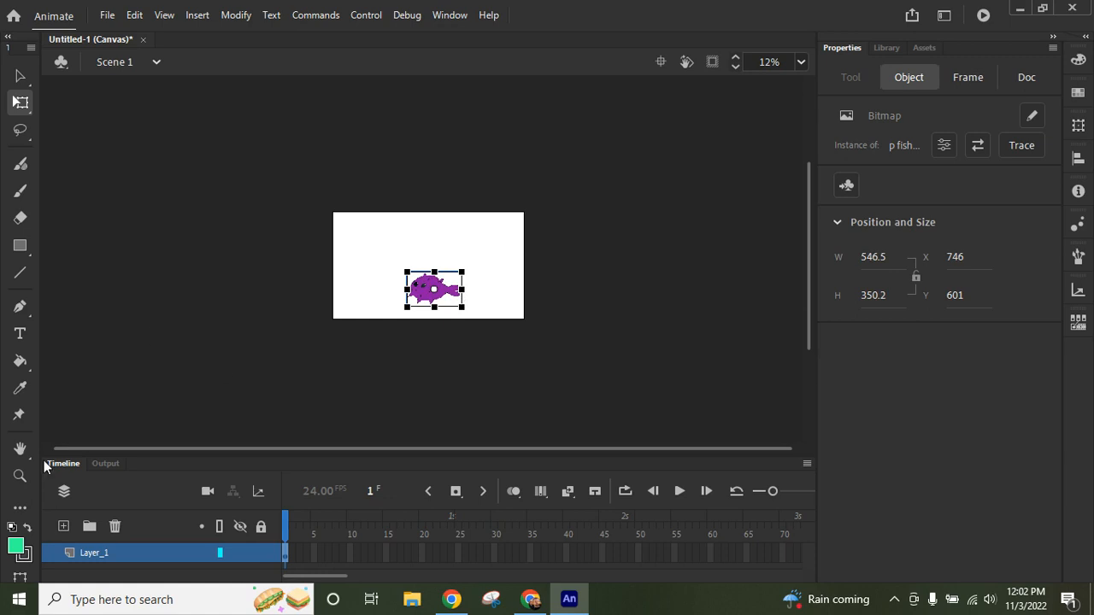
- Add Asset Warp bones to the fish from the body's centre to the tail base, branching to the upper and lower tail-fin tips
double_click(21, 449)
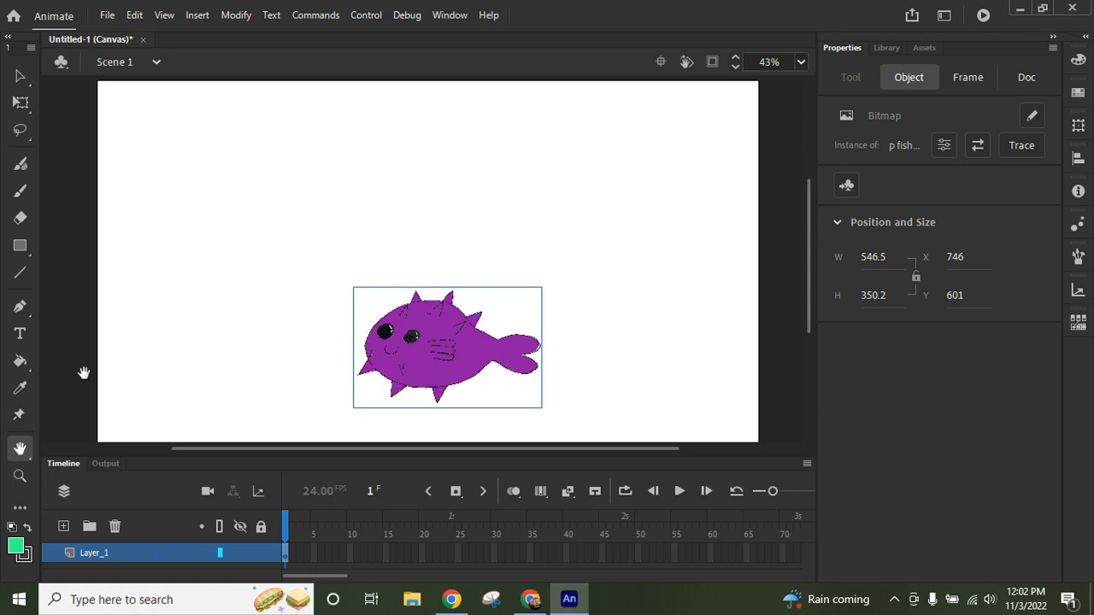
click(19, 417)
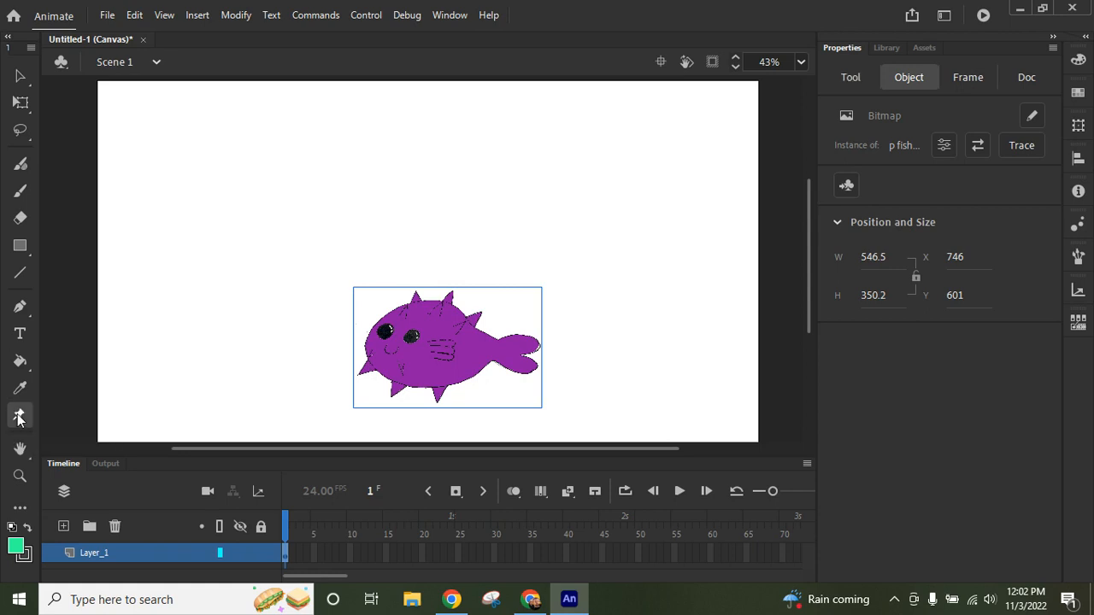
click(432, 343)
click(706, 322)
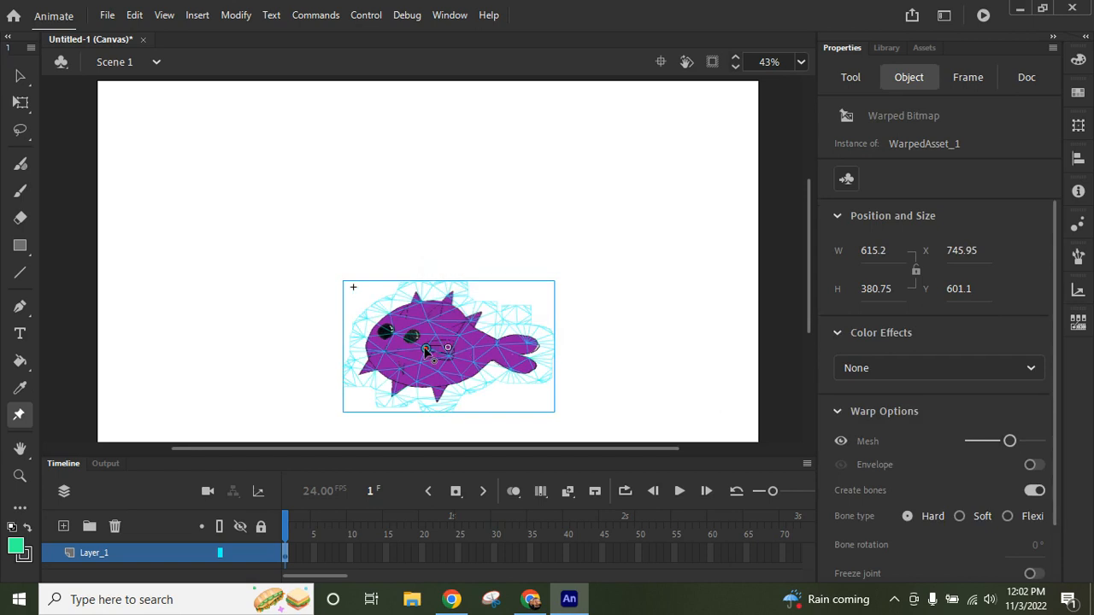
click(494, 351)
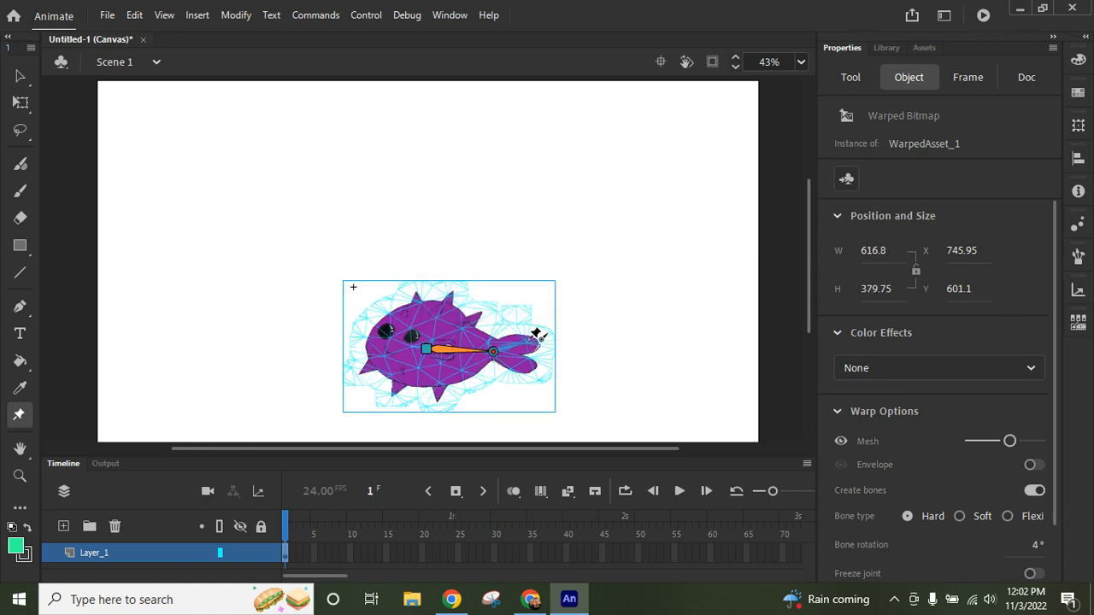
click(531, 339)
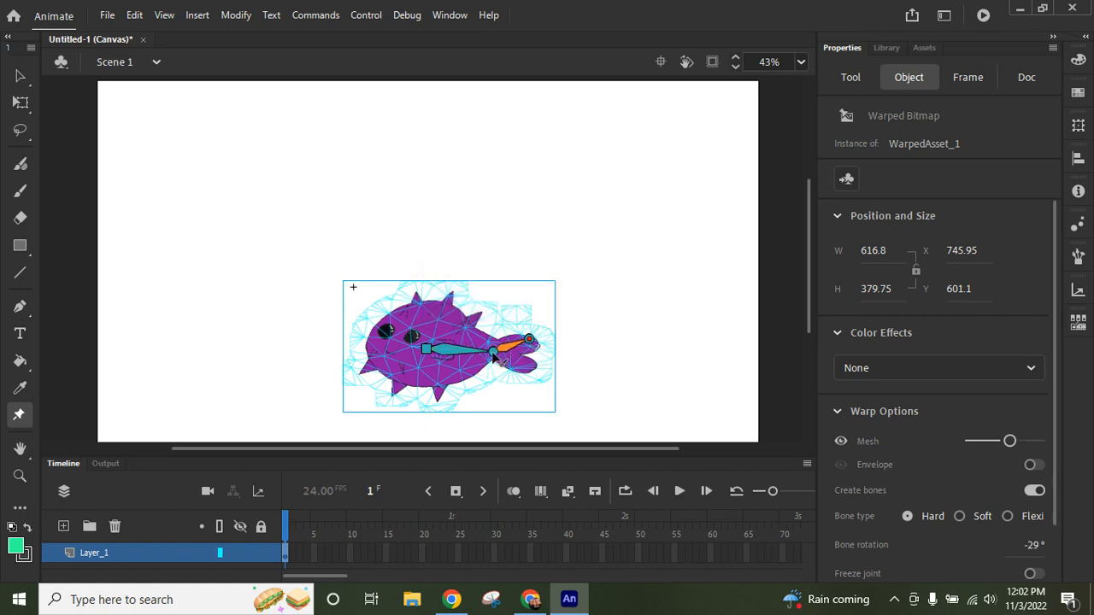
click(494, 356)
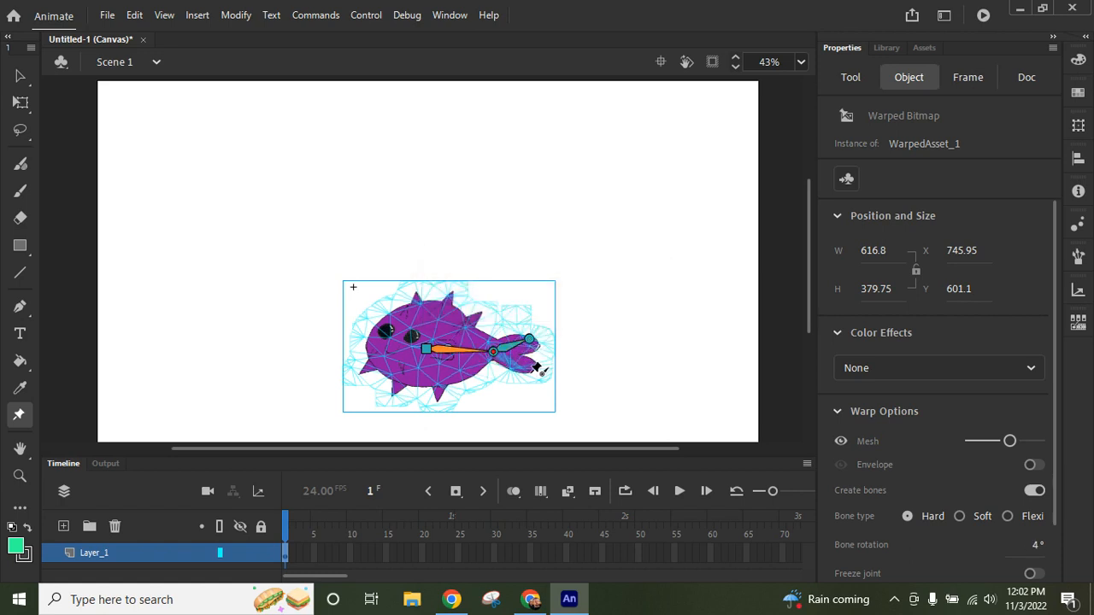
click(530, 373)
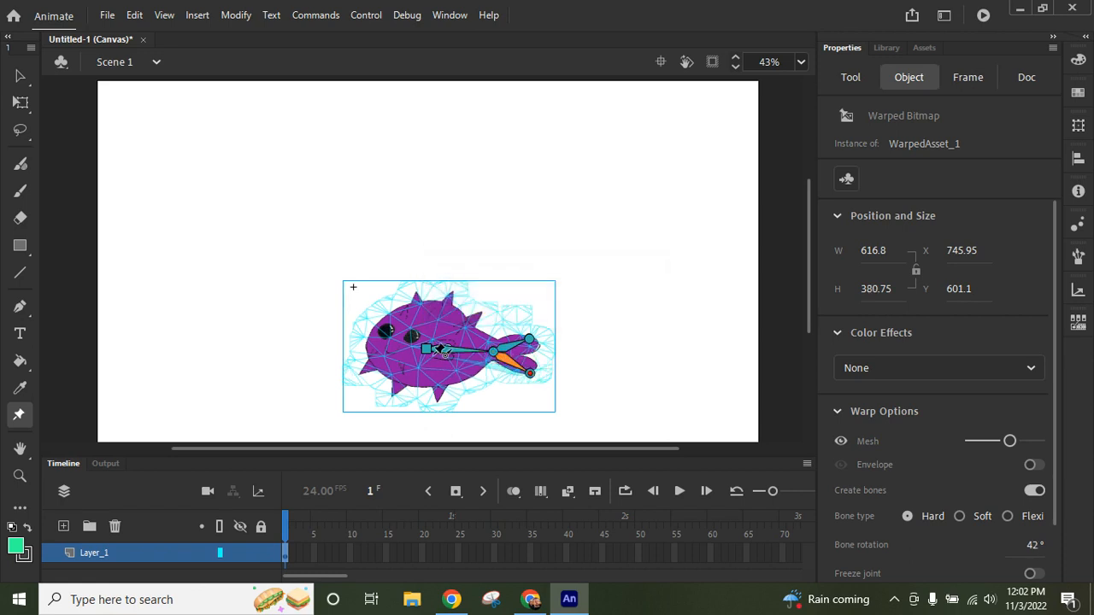
- Add two warp bones from the body's centre joint to the front top spike and the lower belly spike, and deselect the fish
click(427, 349)
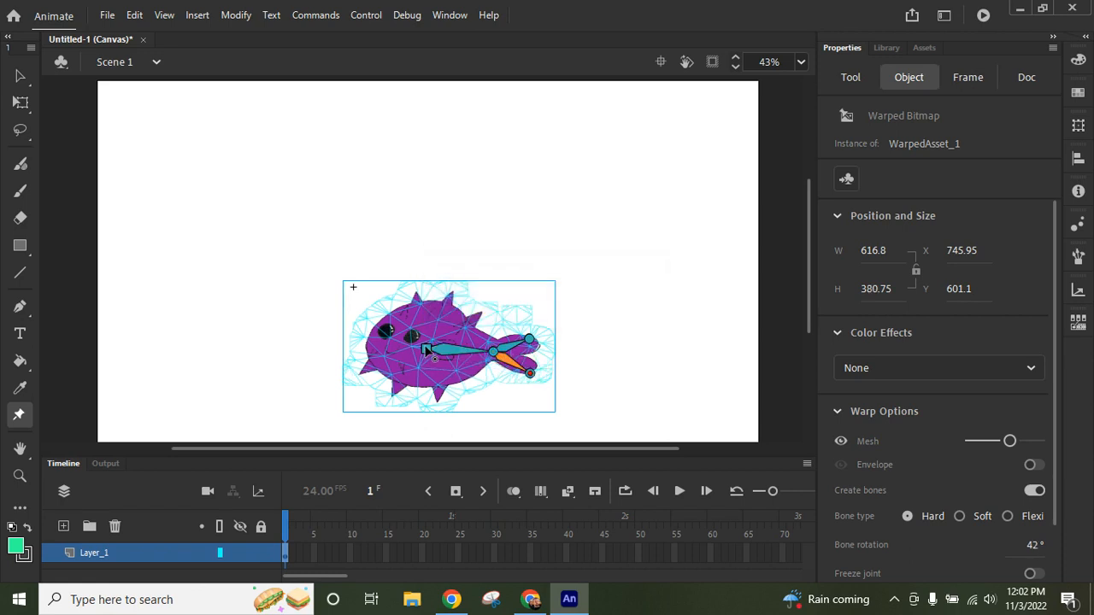
click(417, 306)
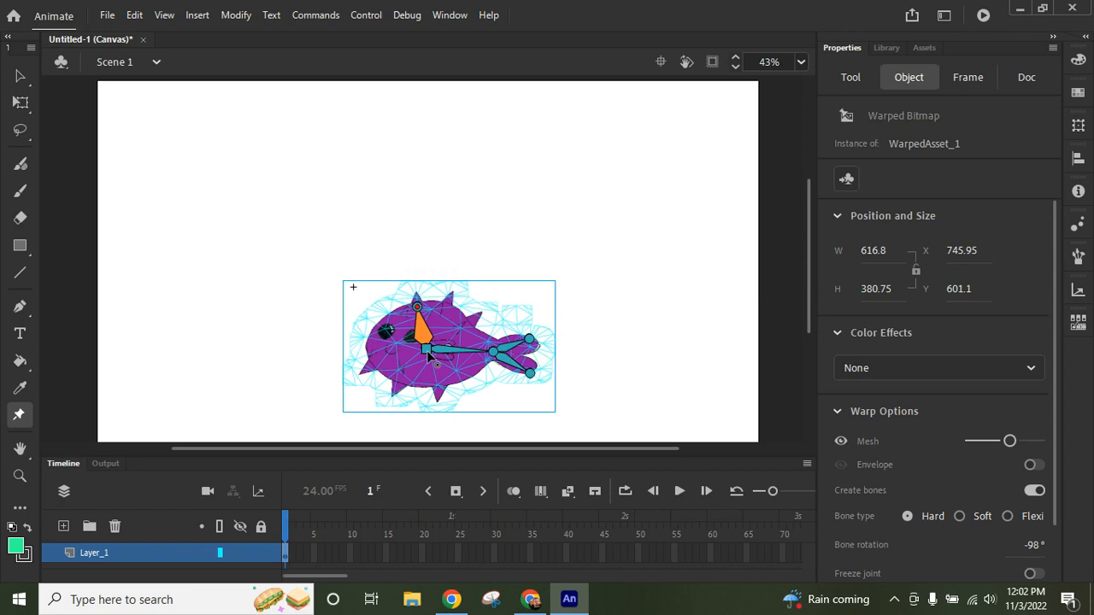
click(426, 350)
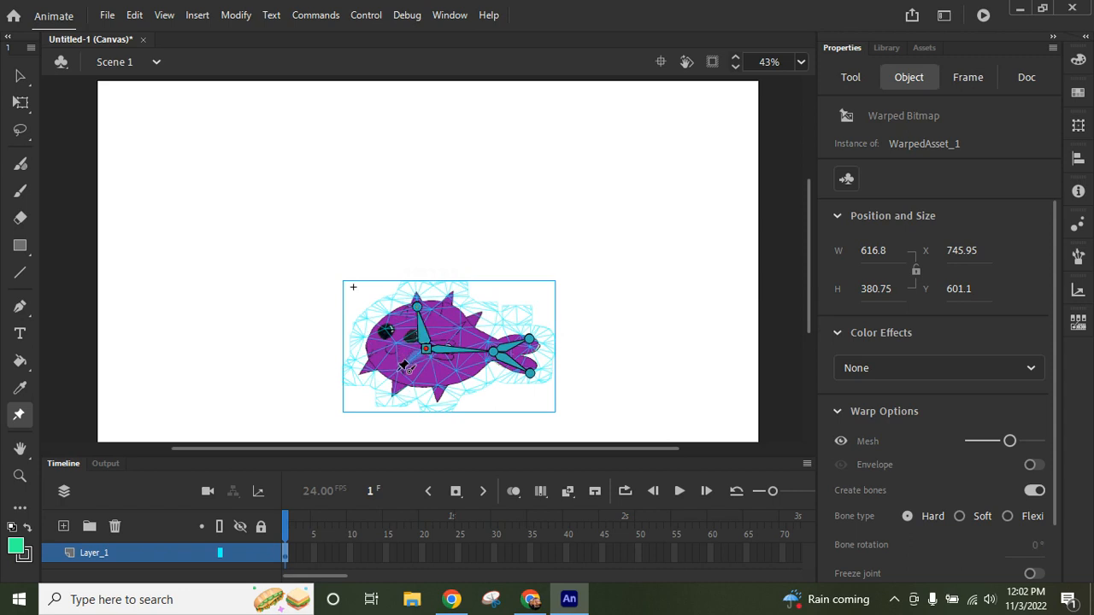
click(399, 384)
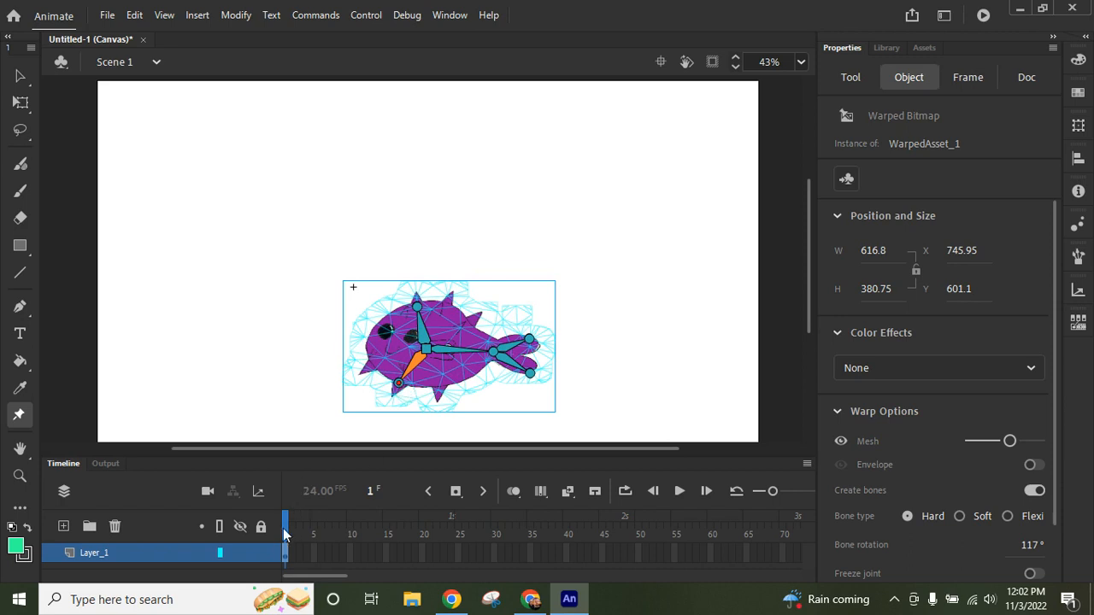
click(22, 83)
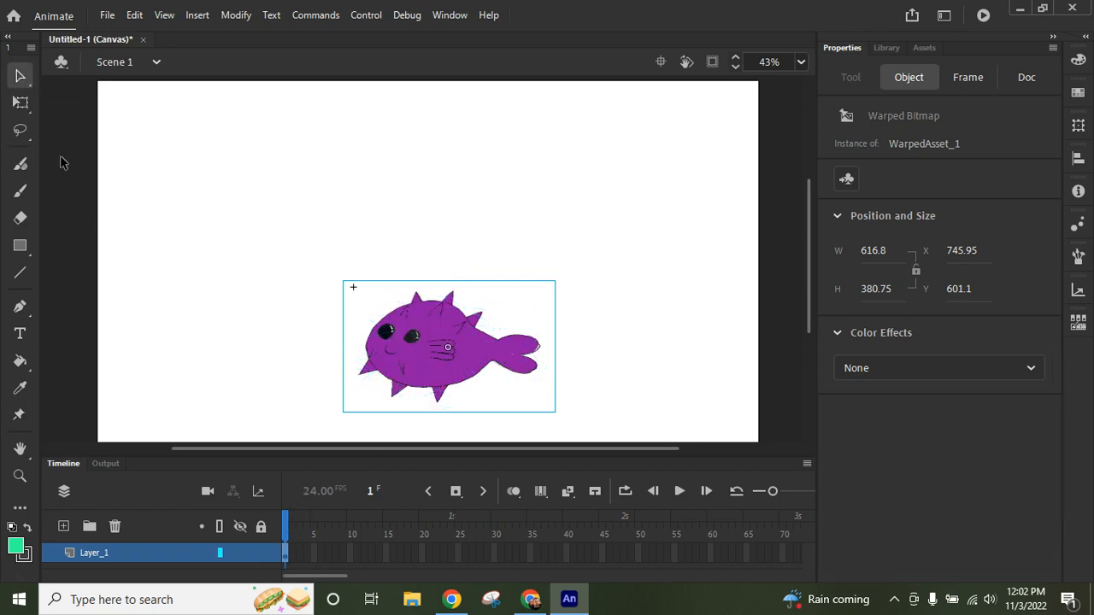
click(146, 345)
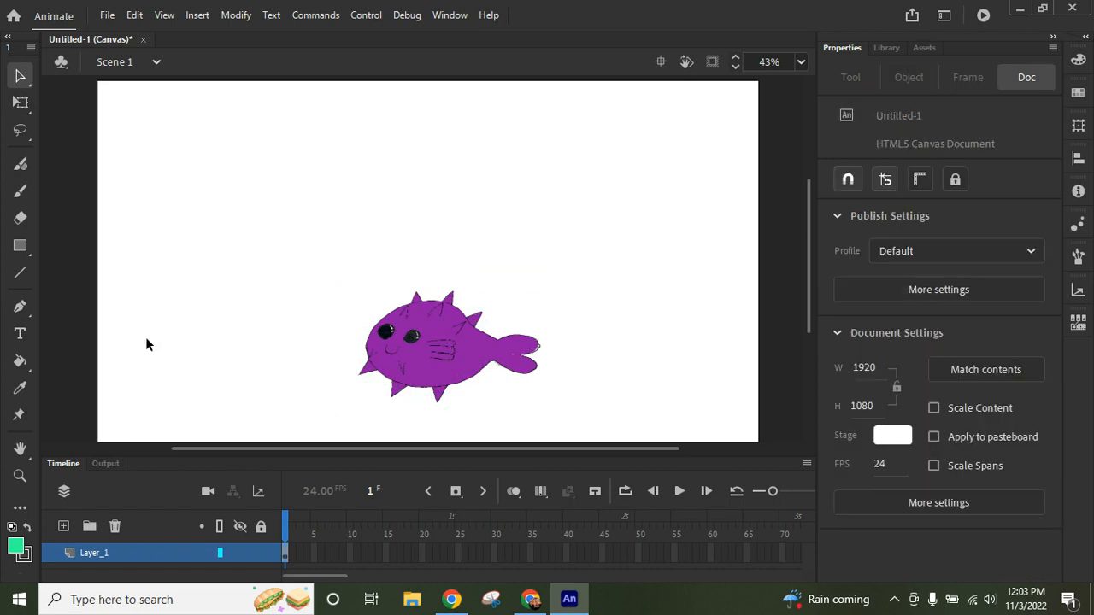
- Insert keyframes on Layer_1 at frames 72, 37, 18 and 55
click(797, 557)
right_click(798, 558)
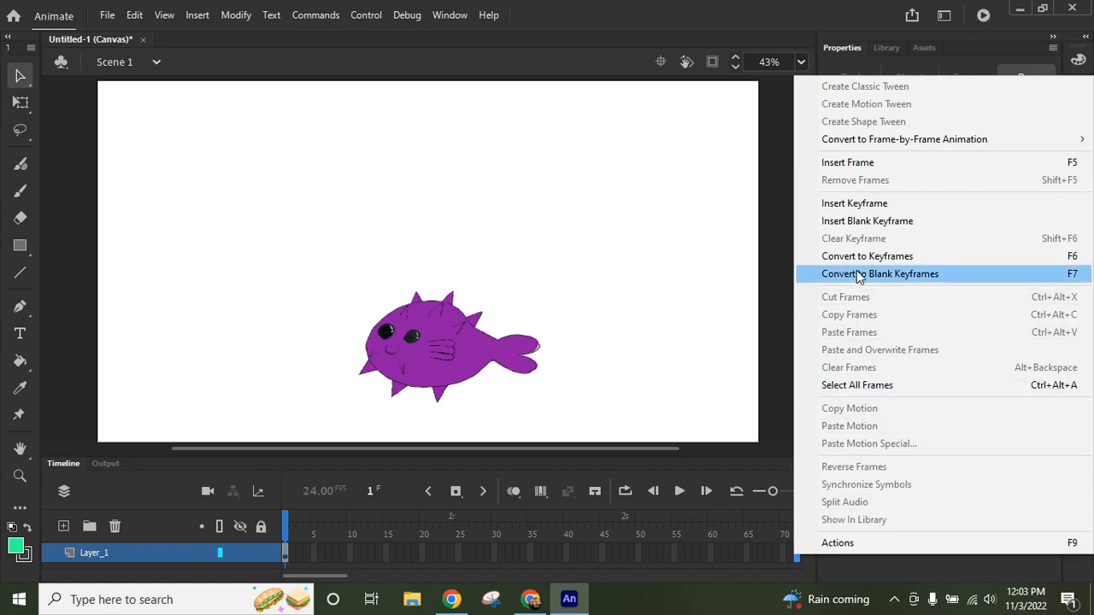
click(859, 206)
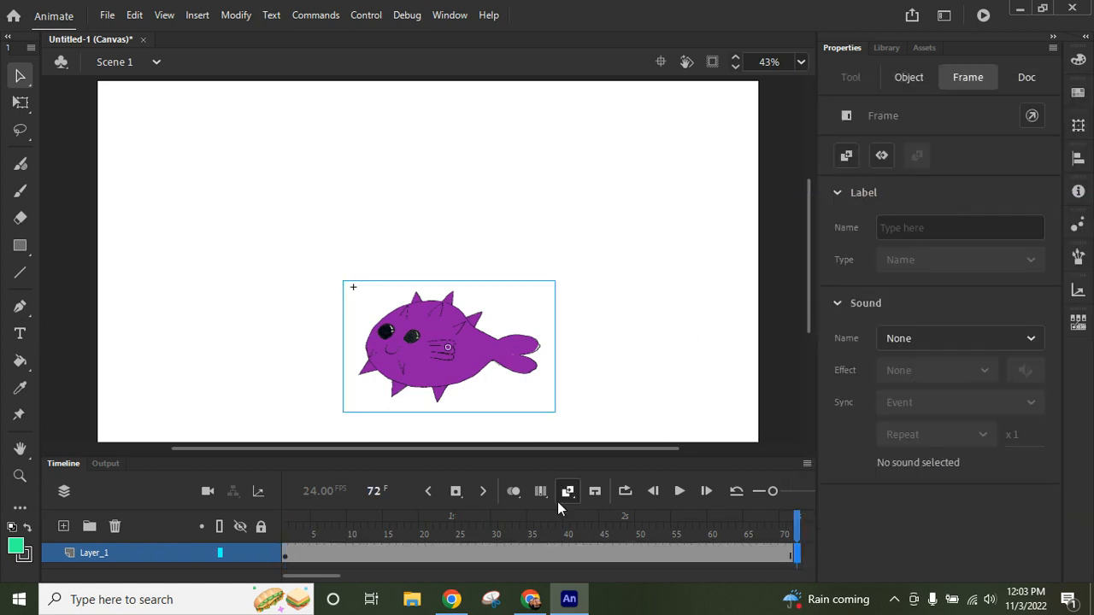
click(547, 555)
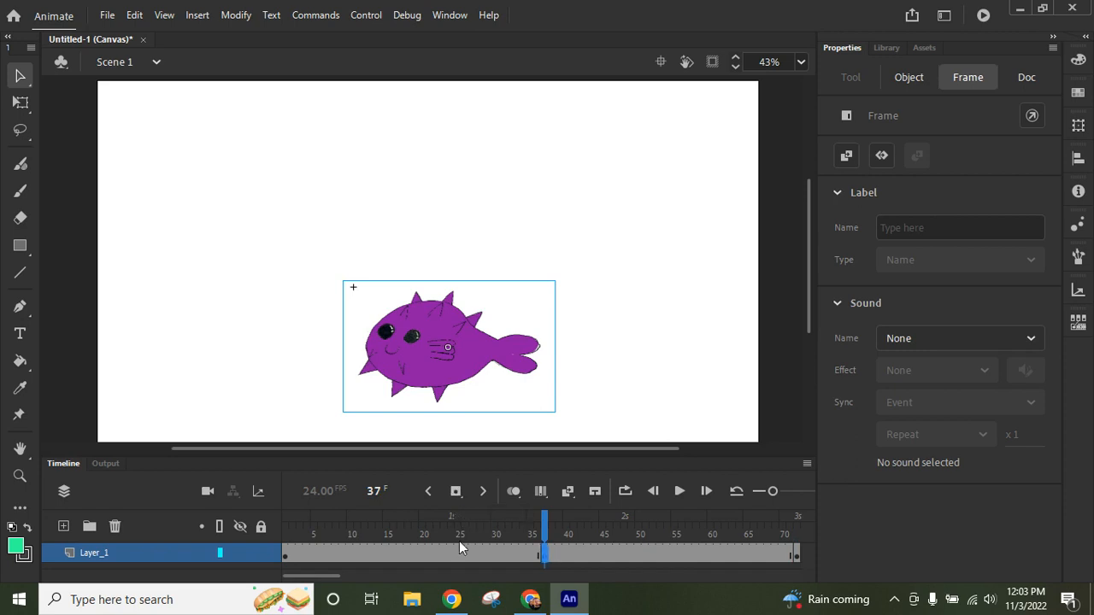
click(411, 557)
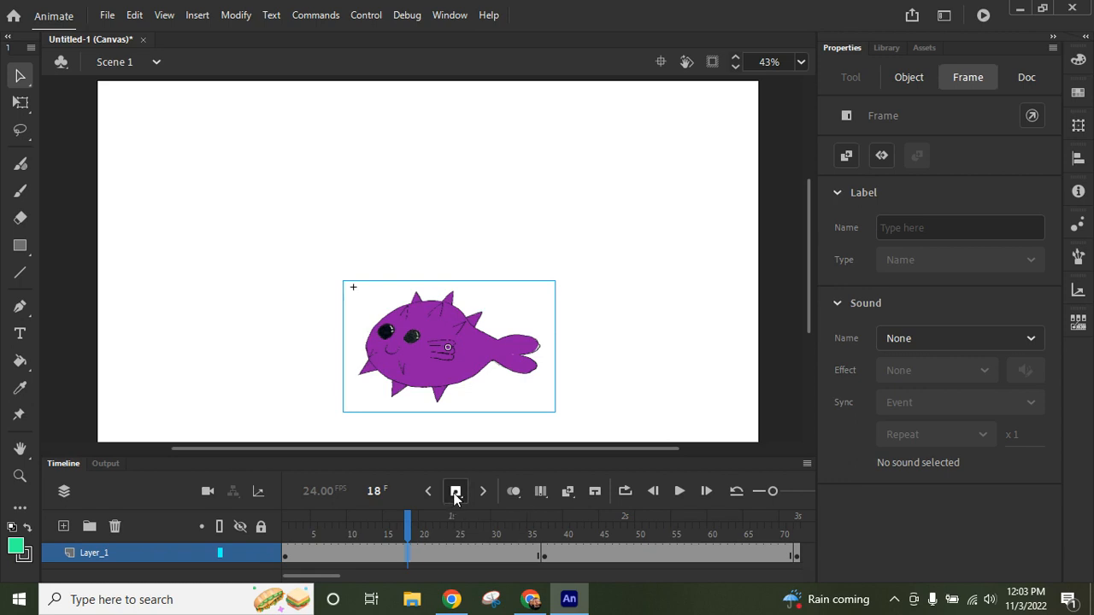
click(673, 558)
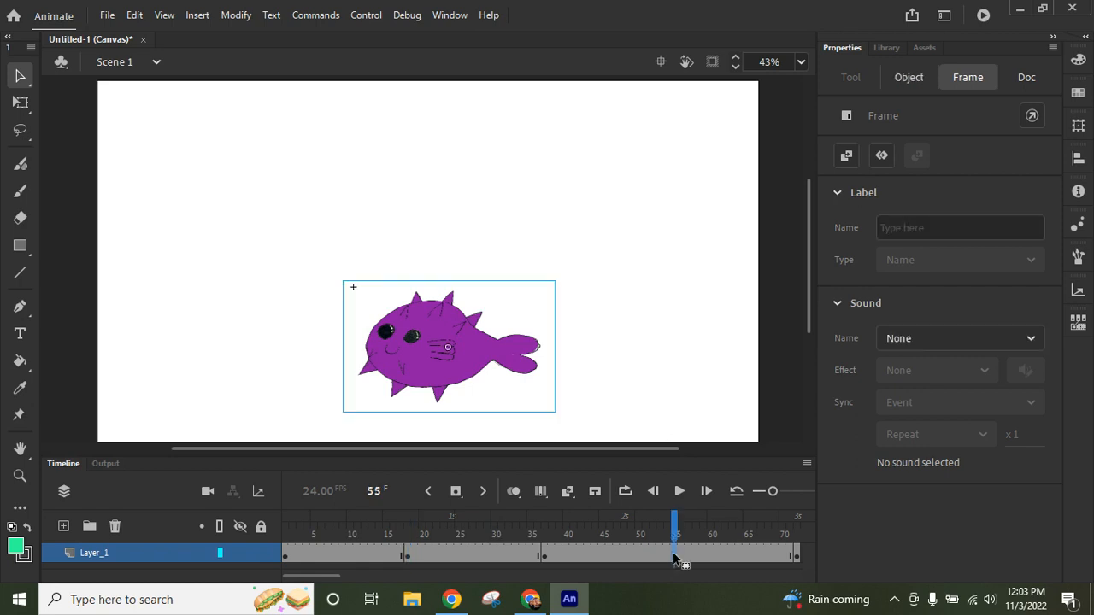
right_click(675, 559)
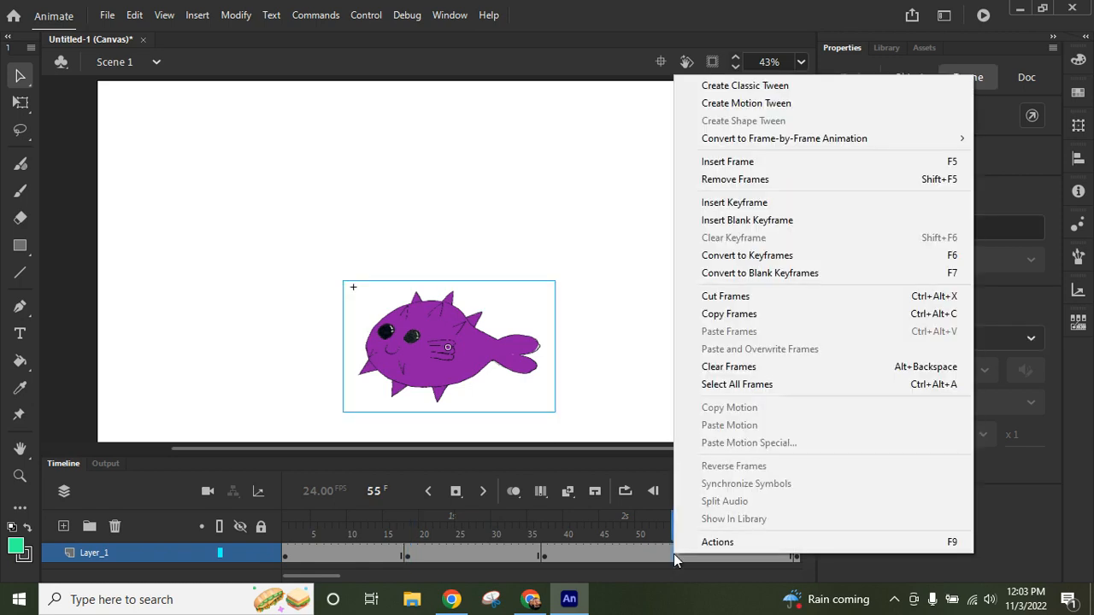
click(751, 205)
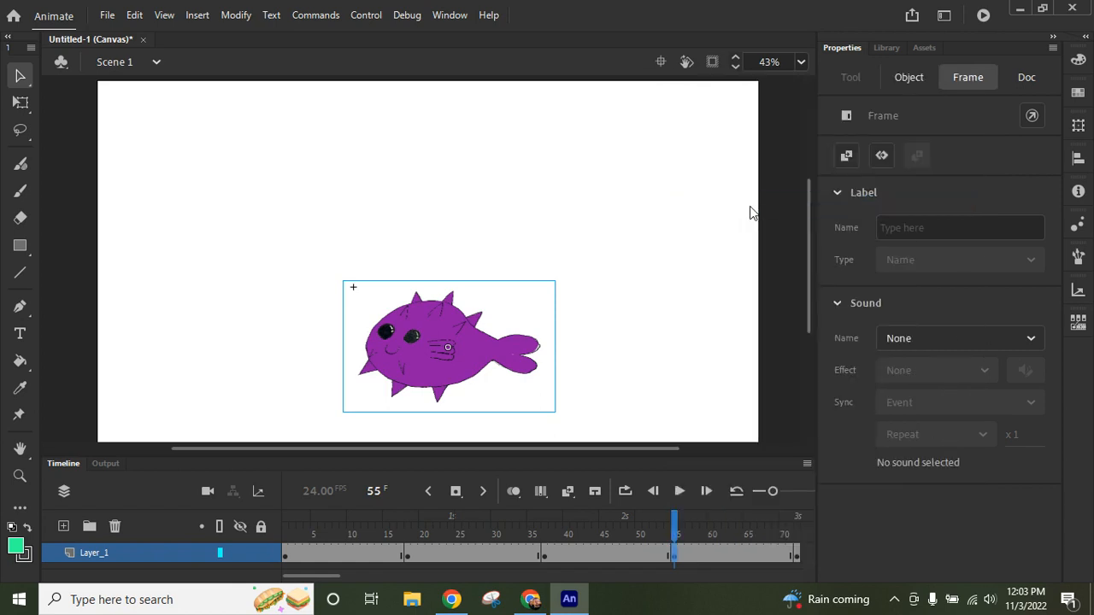
- At frame 18, move the fish to about X 251, Y 383 on the stage and rotate it clockwise until its head points up
click(288, 558)
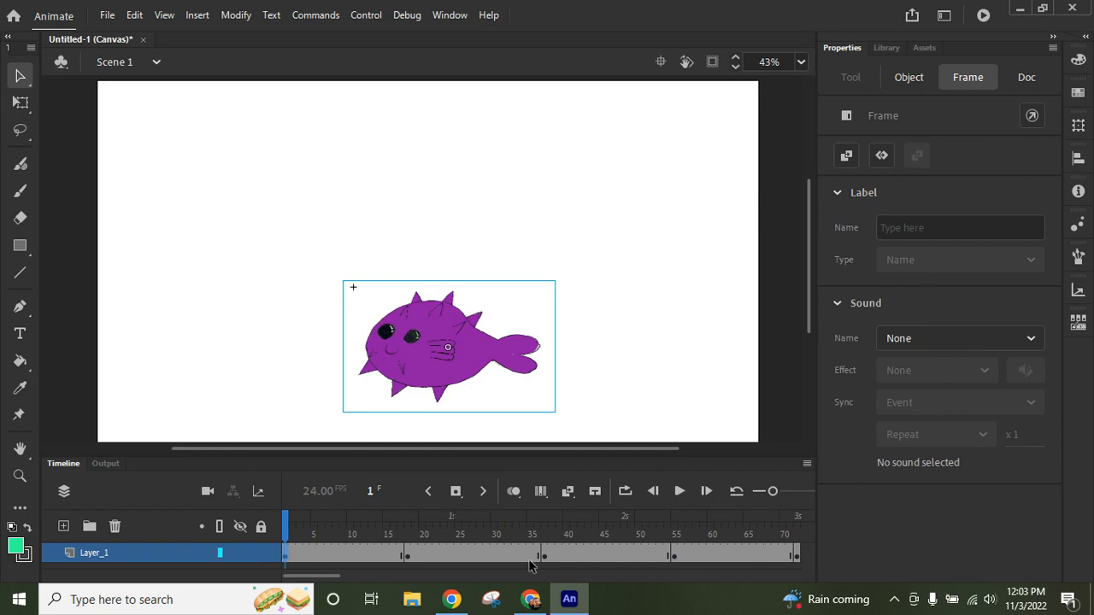
click(407, 557)
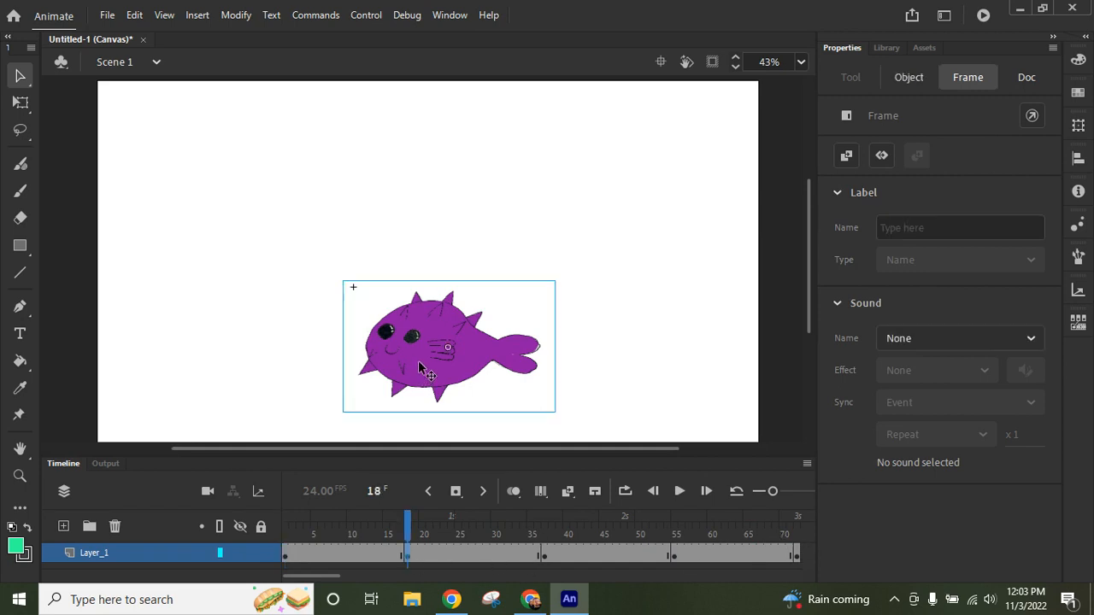
drag(420, 368, 248, 287)
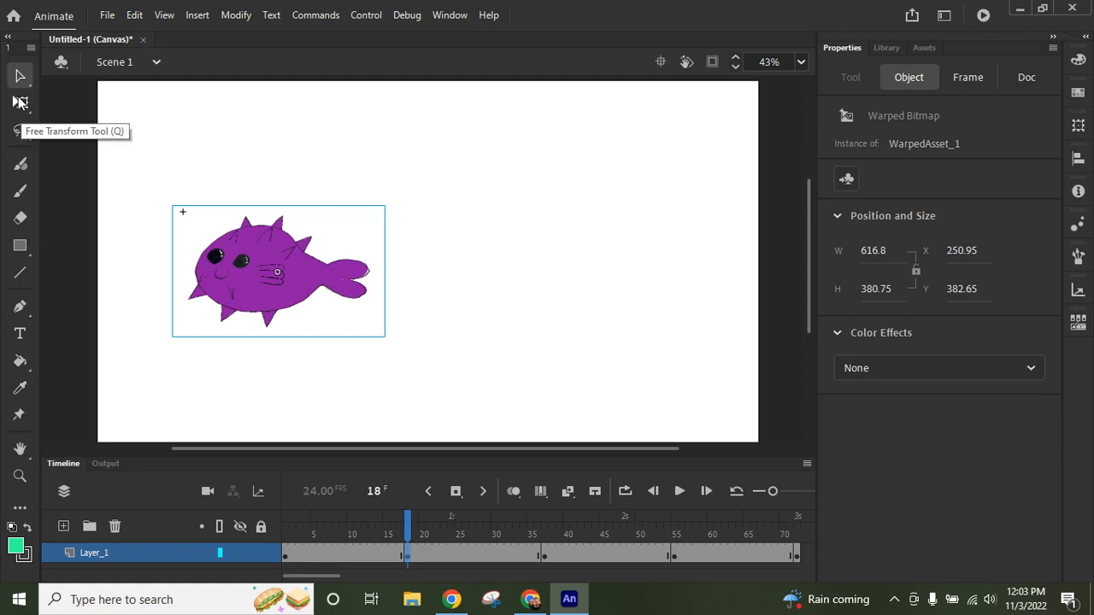
click(20, 102)
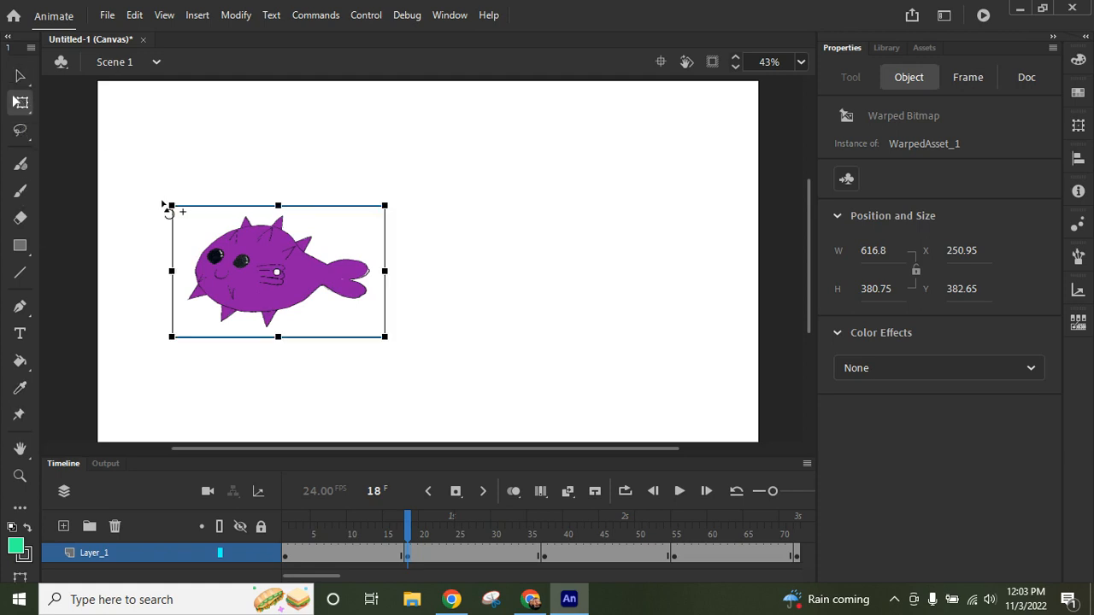
drag(162, 206, 300, 142)
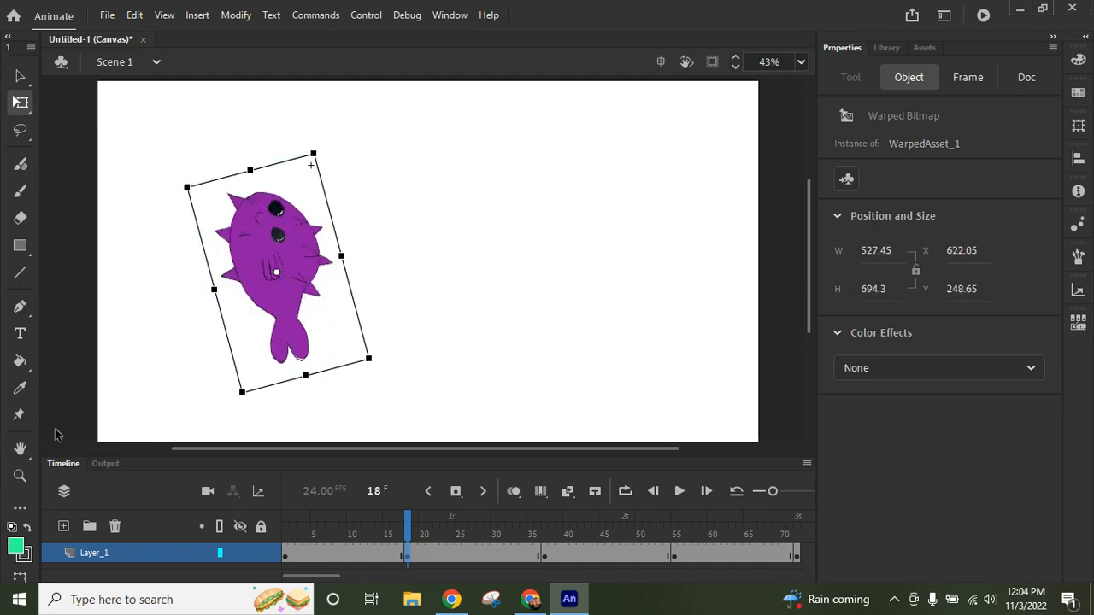
- Pose the warp bones at frame 18, swinging both tail-fin tips to the right and lowering the belly spike slightly
click(21, 416)
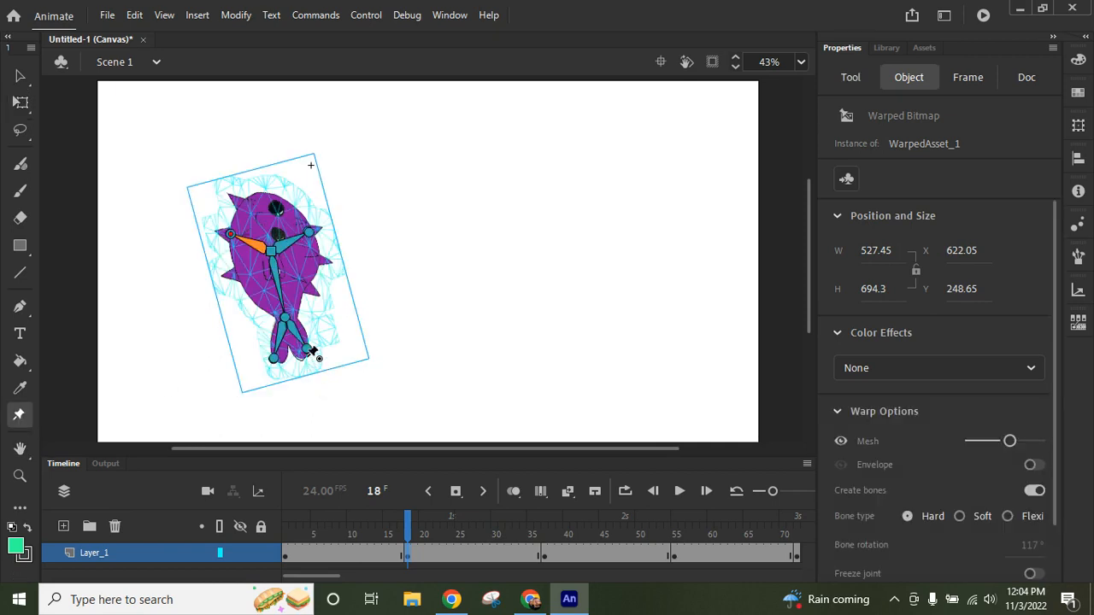
drag(308, 354, 326, 338)
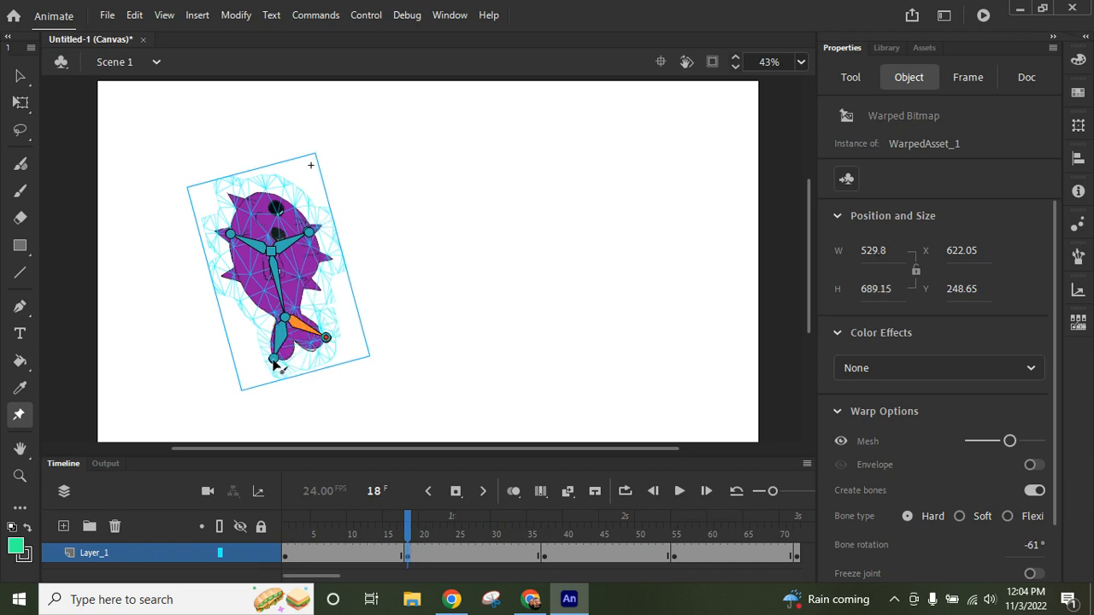
drag(275, 361, 306, 363)
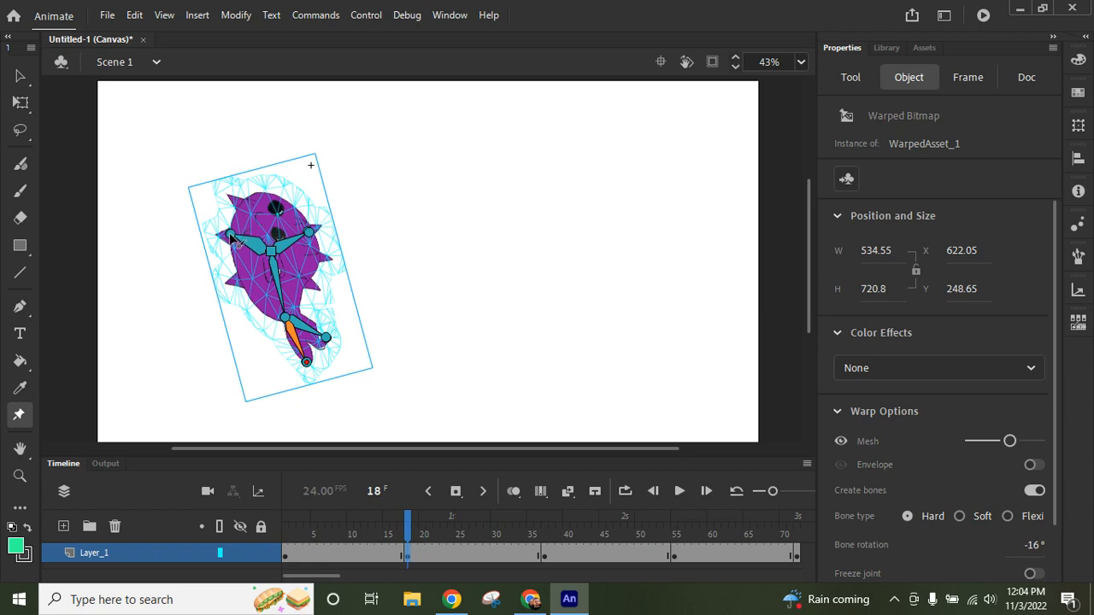
drag(231, 239, 231, 257)
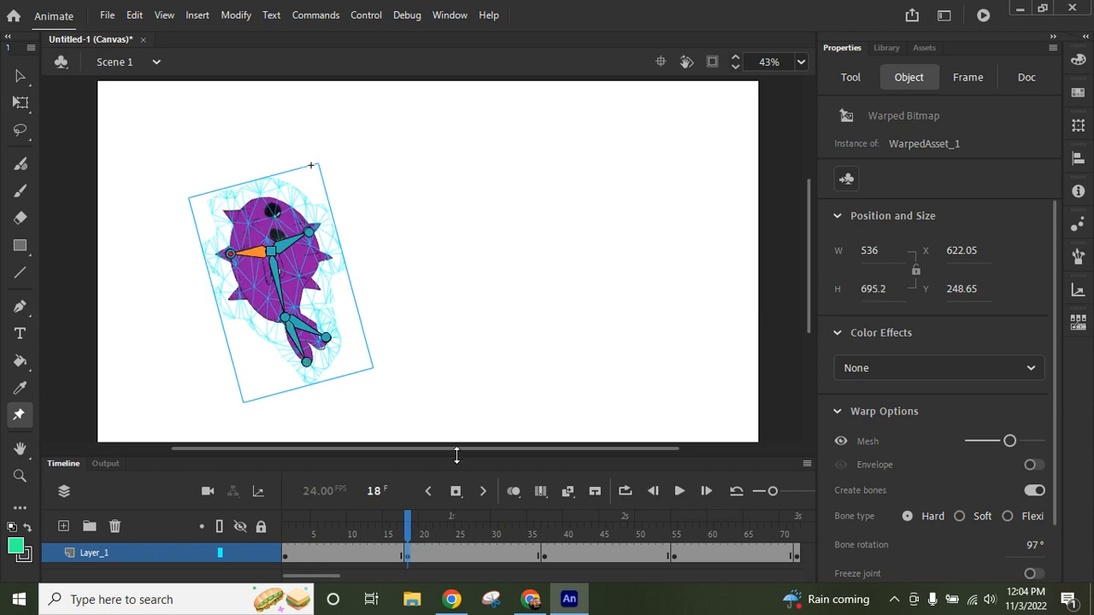
- At frame 37, move the fish to about X 706, Y 111 in the stage's upper middle and rotate it 180° to face right
click(545, 555)
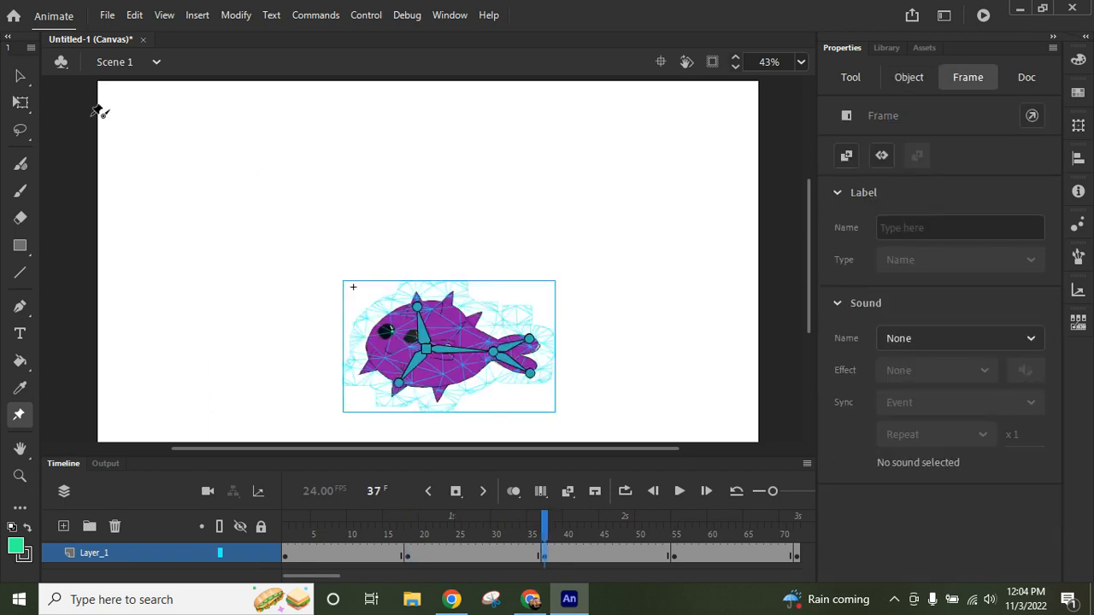
click(22, 78)
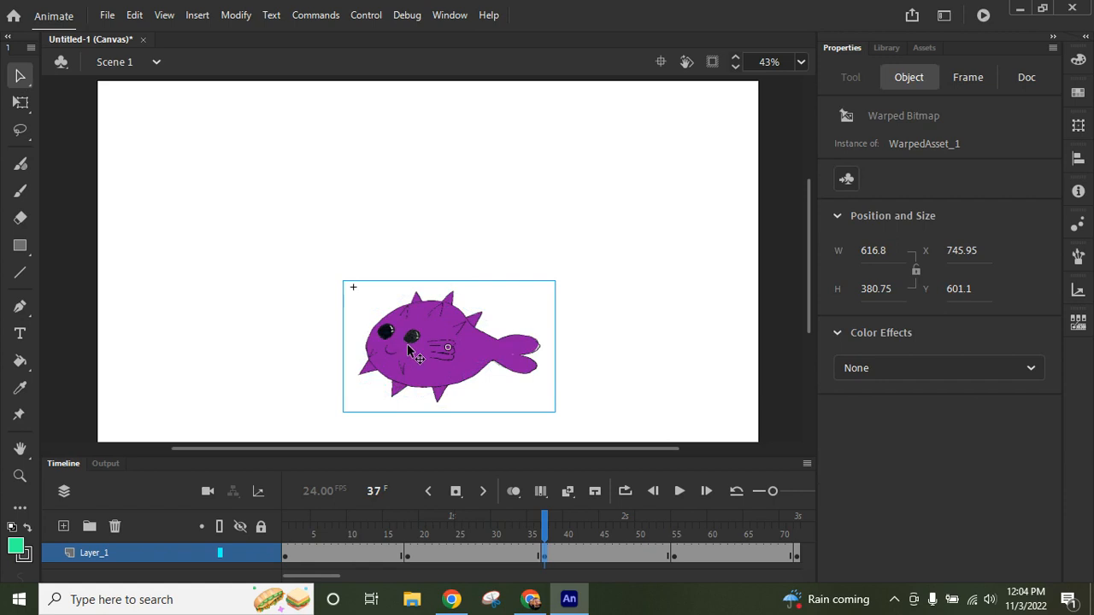
drag(409, 351, 394, 183)
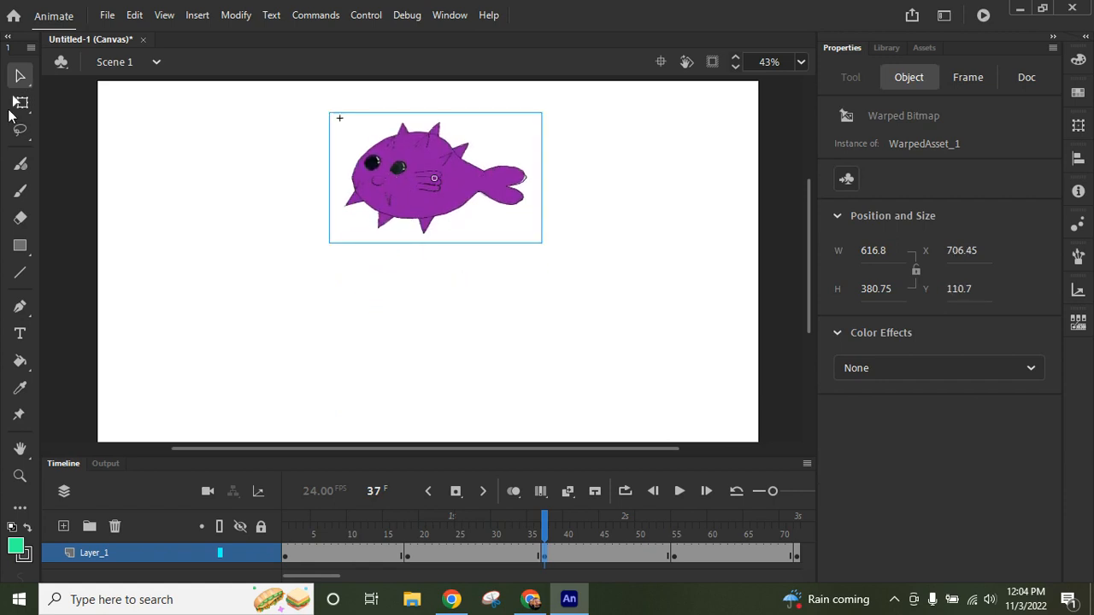
click(20, 102)
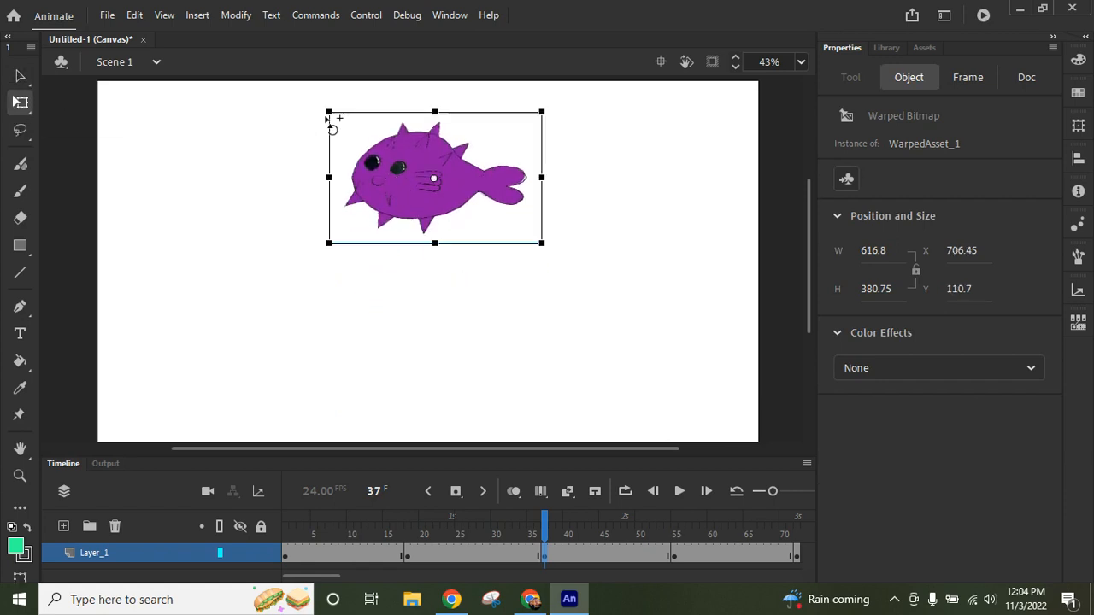
drag(323, 110, 512, 232)
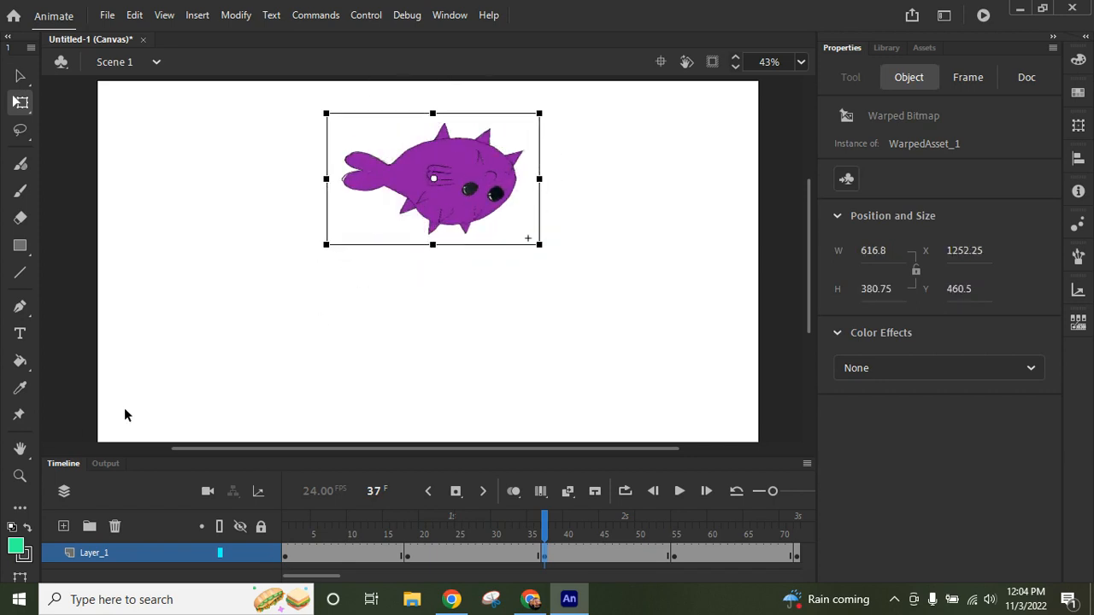
- Pose the warp bones at frame 37, swinging both tail-fin tips upward and shifting the belly spike slightly toward the head
click(20, 416)
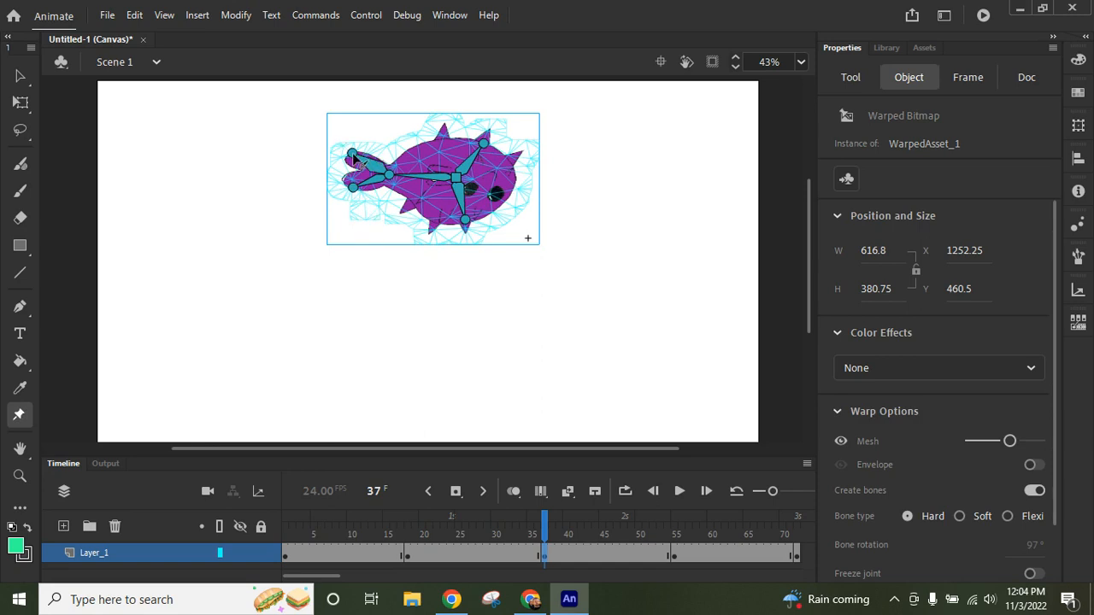
drag(354, 159, 365, 138)
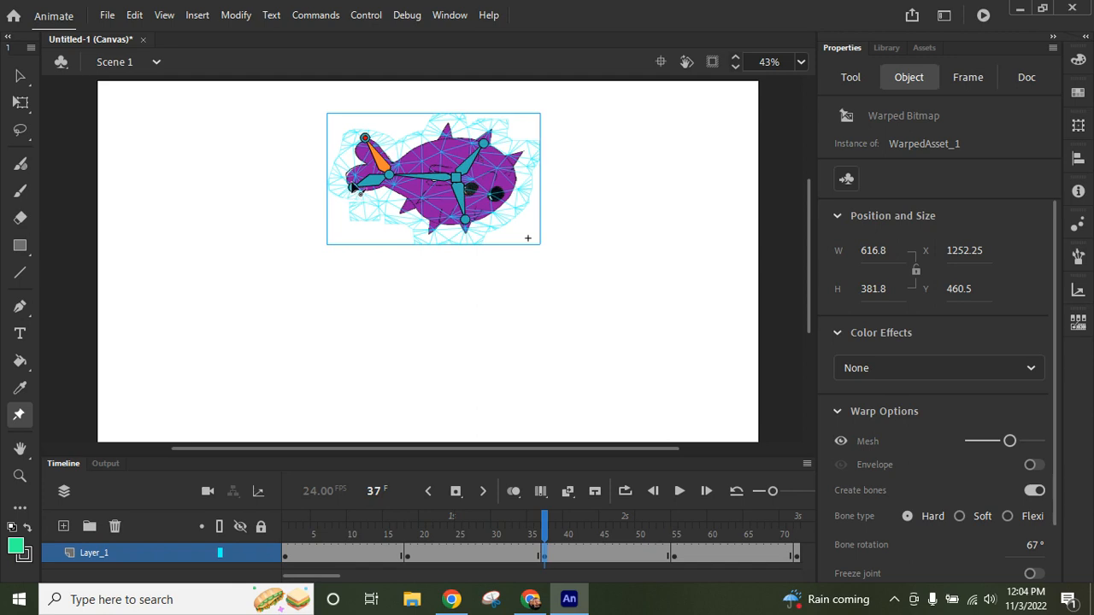
drag(354, 188, 345, 161)
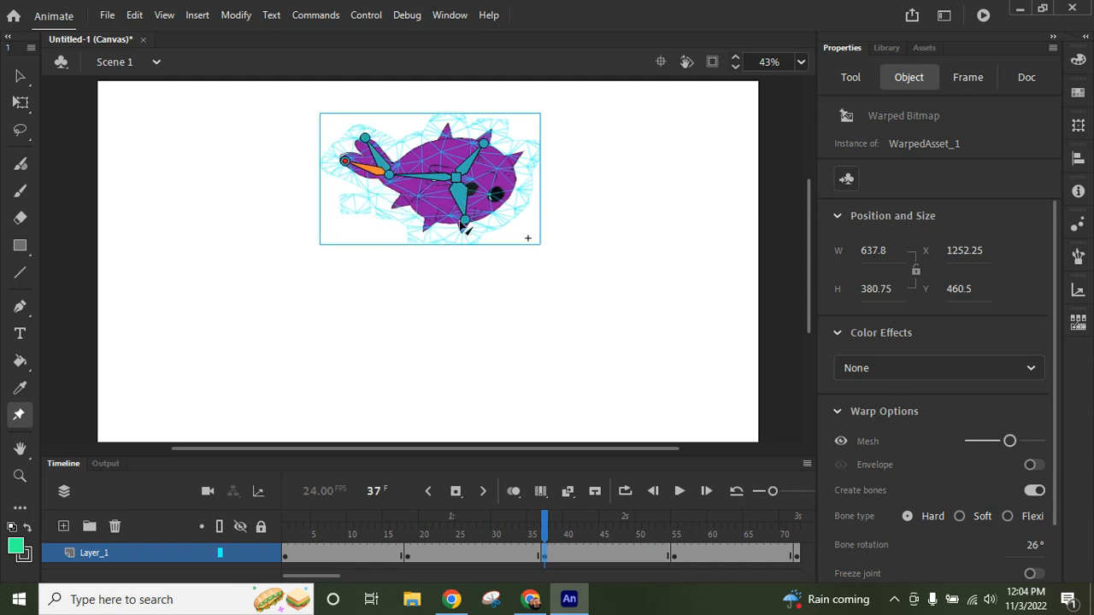
mouse_move(466, 225)
mouse_down()
mouse_move(477, 230)
mouse_move(480, 221)
mouse_up()
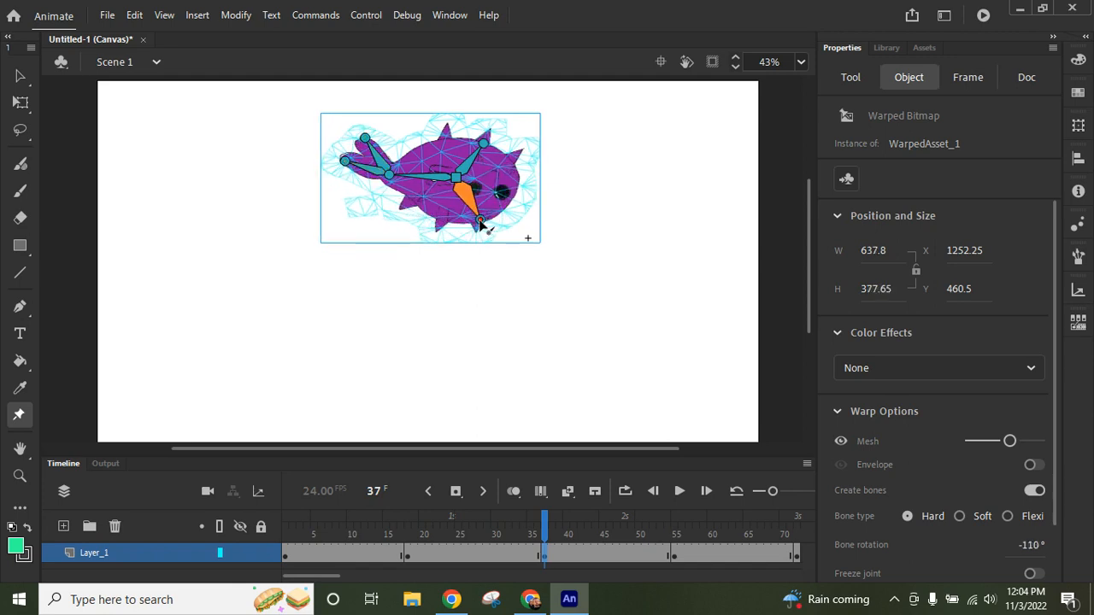
- At frame 55, move the fish to about X 1264, Y 345 on the stage's right side and rotate it 90° counterclockwise so its head points down
click(674, 557)
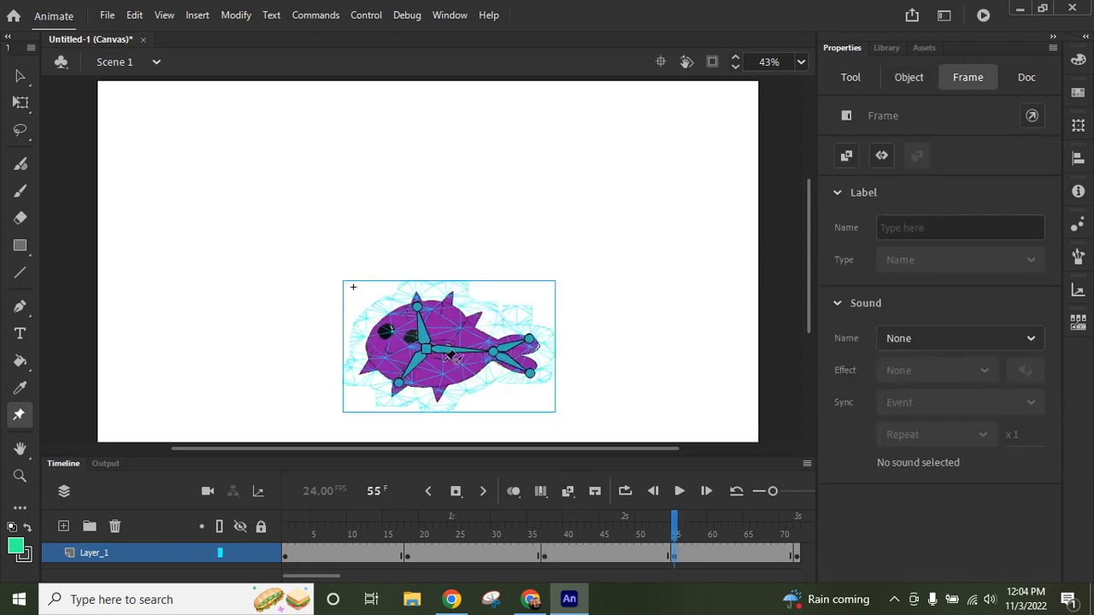
click(20, 76)
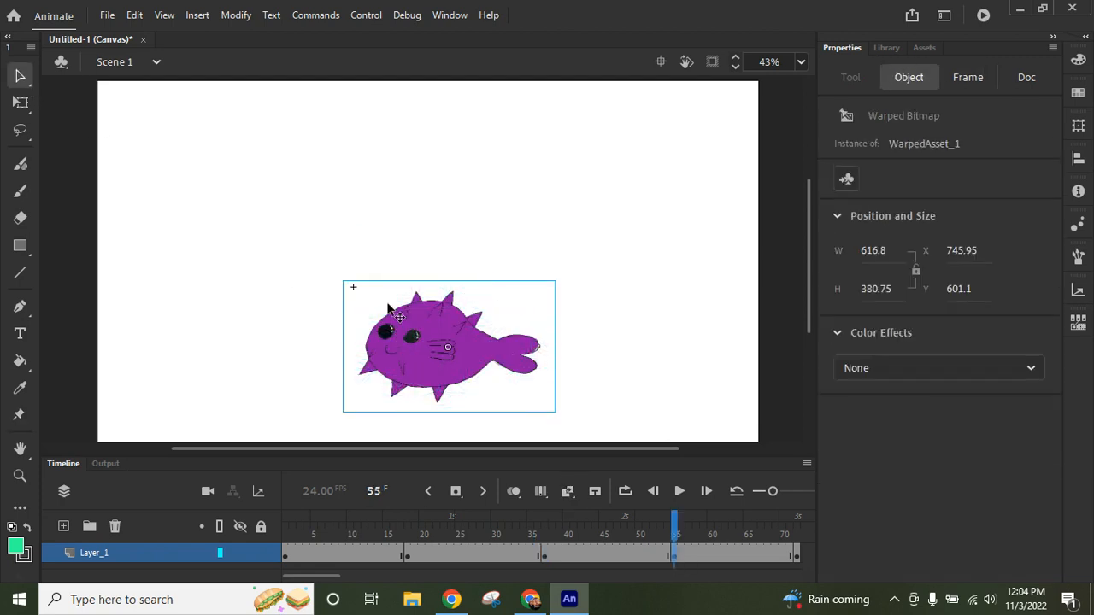
drag(435, 349, 612, 261)
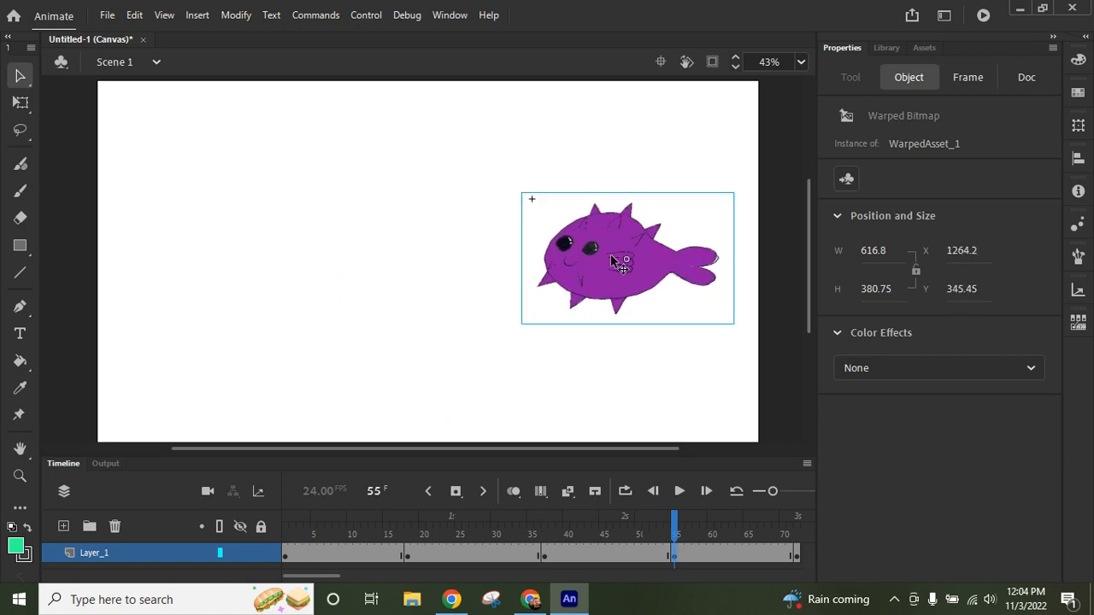
click(20, 103)
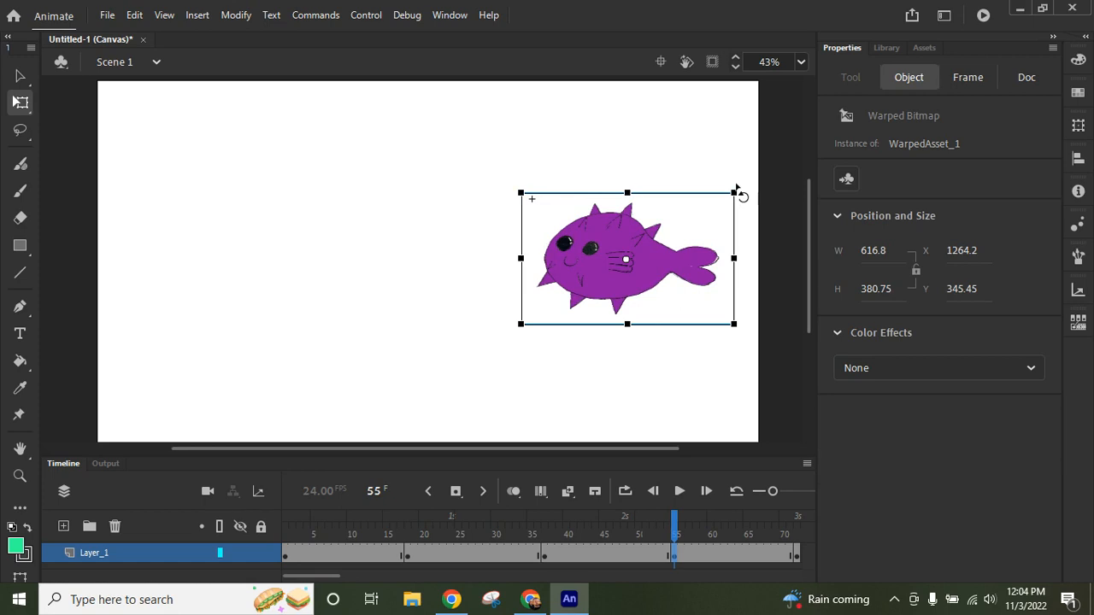
drag(737, 187, 571, 145)
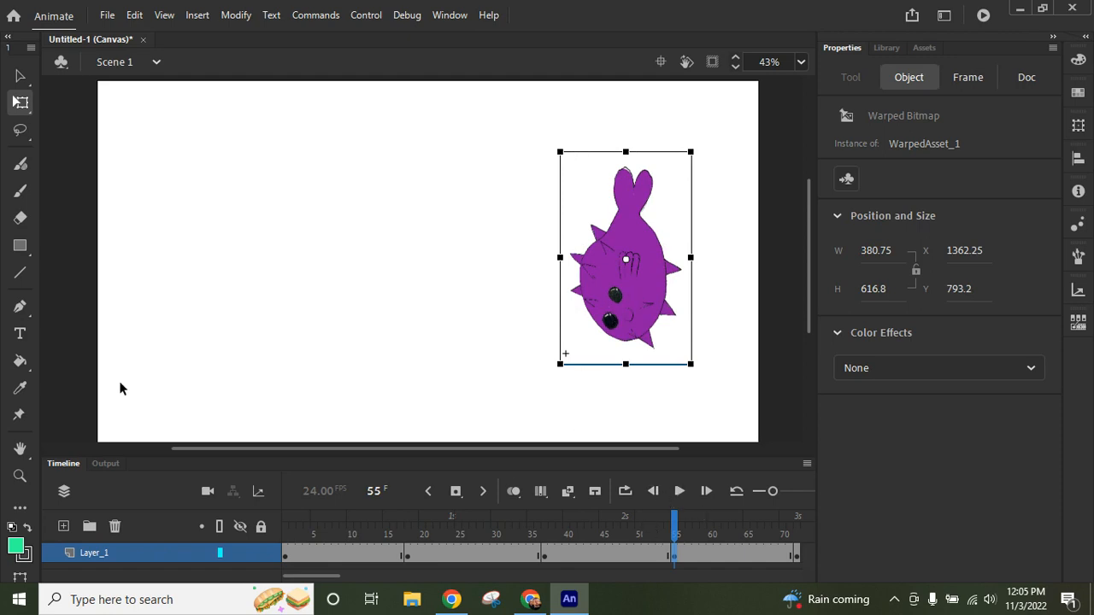
- Pose the warp bones at frame 55, spreading the two tail-fin tips apart and nudging the spike bones on both sides of the body
click(19, 416)
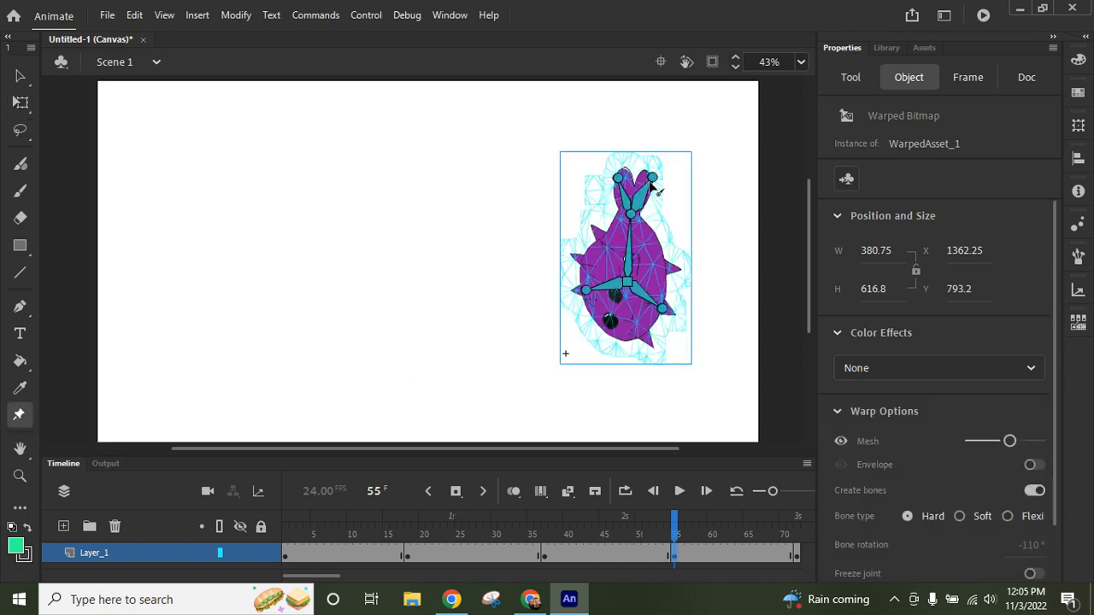
drag(652, 180, 604, 170)
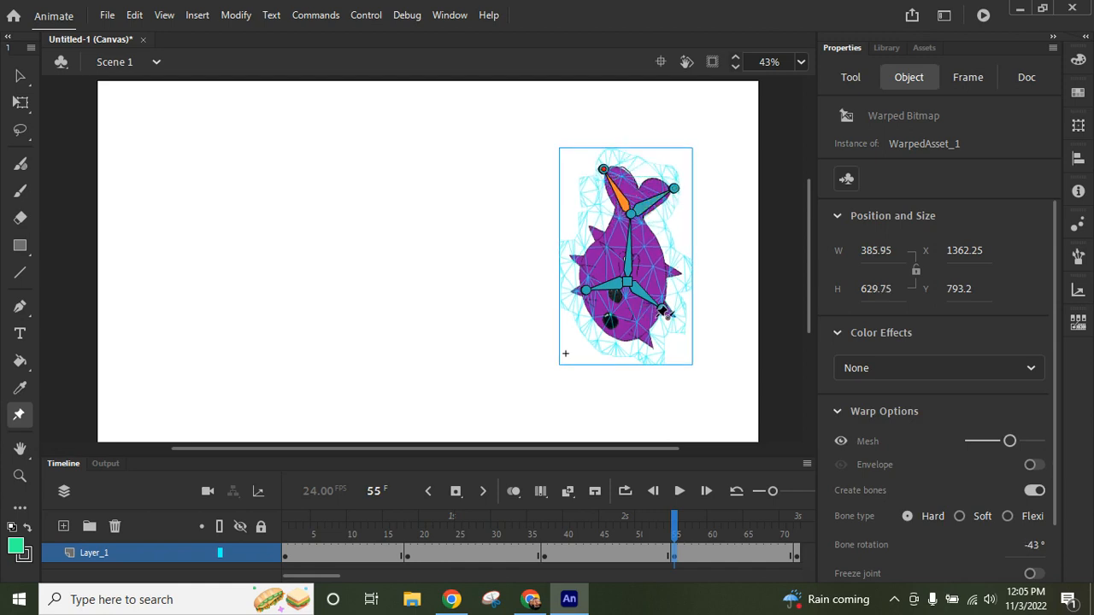
mouse_move(664, 316)
mouse_down()
mouse_move(682, 295)
mouse_move(668, 299)
mouse_up()
drag(586, 295, 588, 301)
- Create a classic tween across all of Layer_1's frames from 1 to 72, then deselect everything
drag(675, 523, 798, 528)
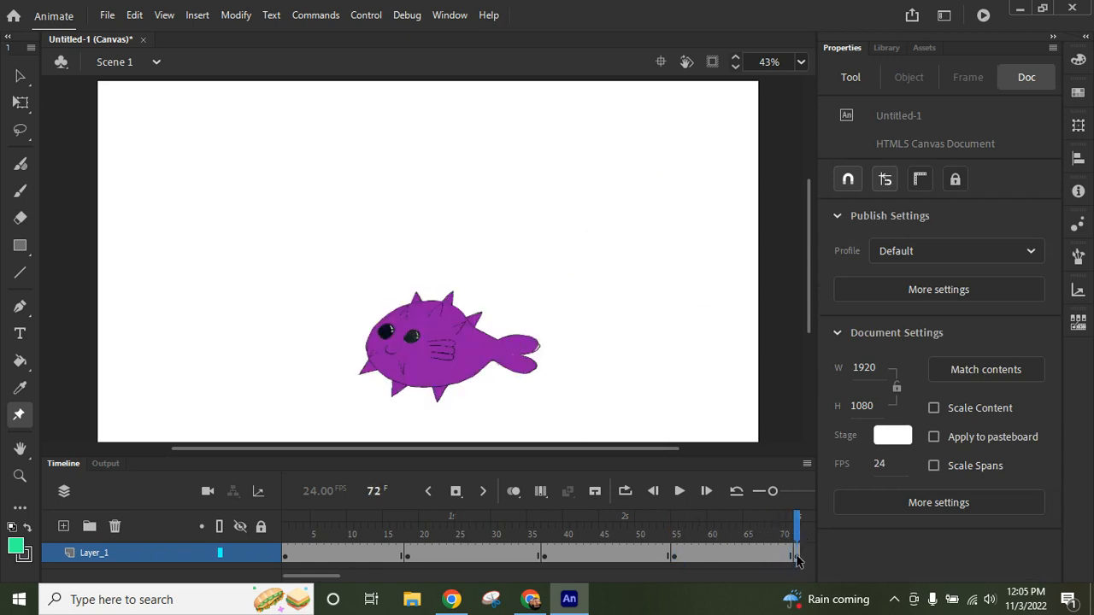
click(796, 557)
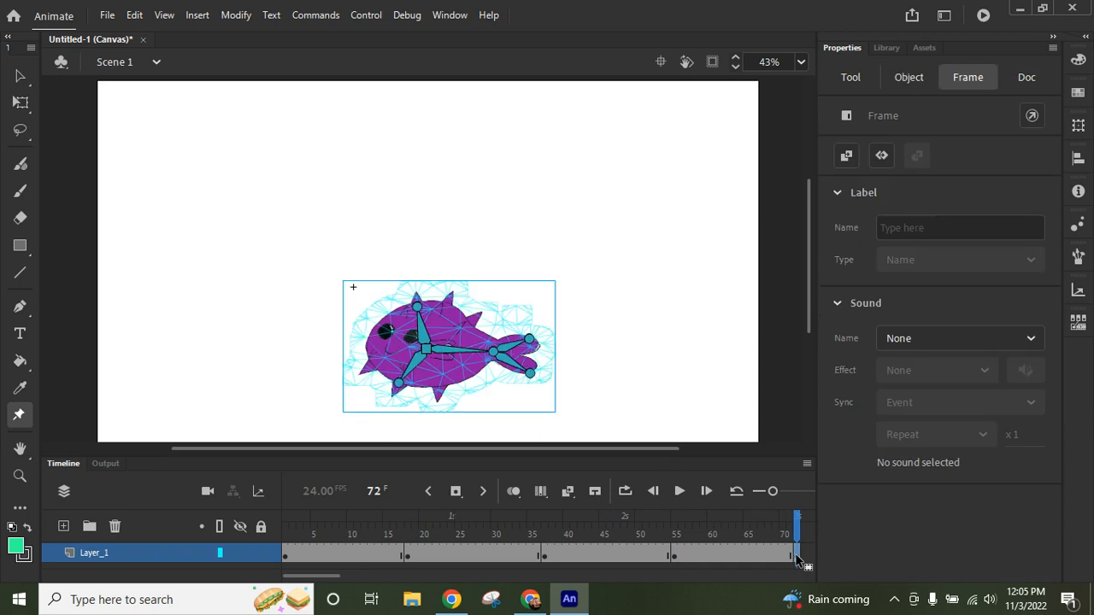
click(285, 557)
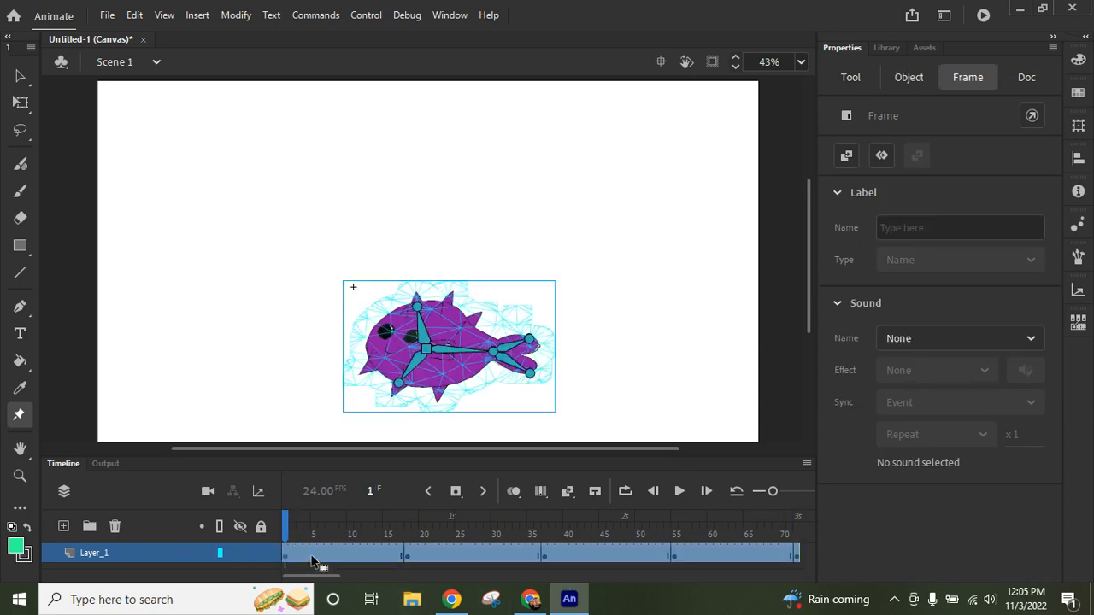
right_click(314, 554)
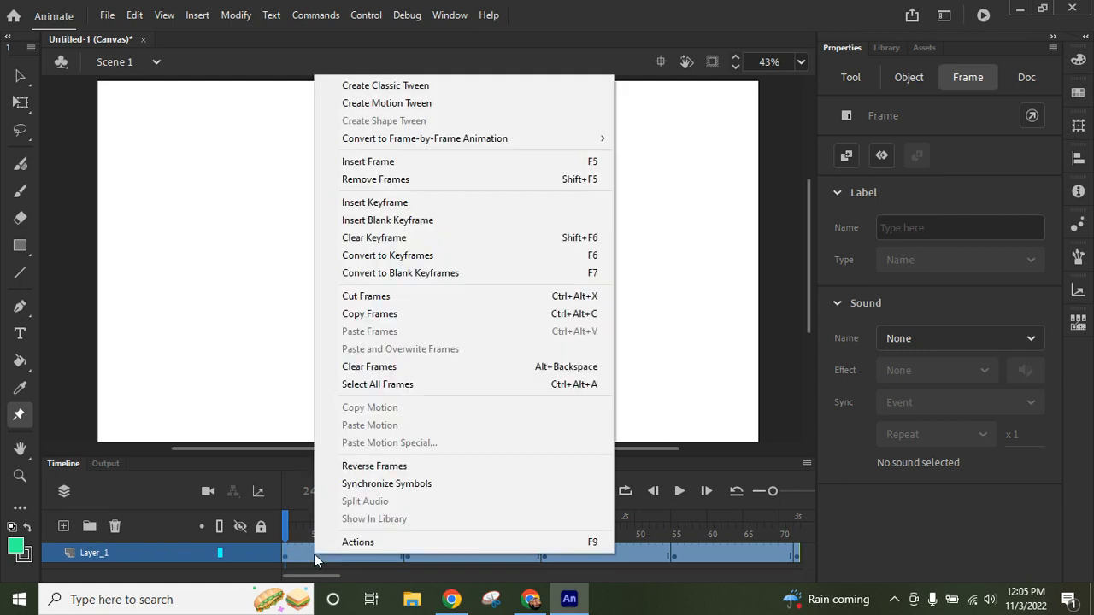
click(383, 89)
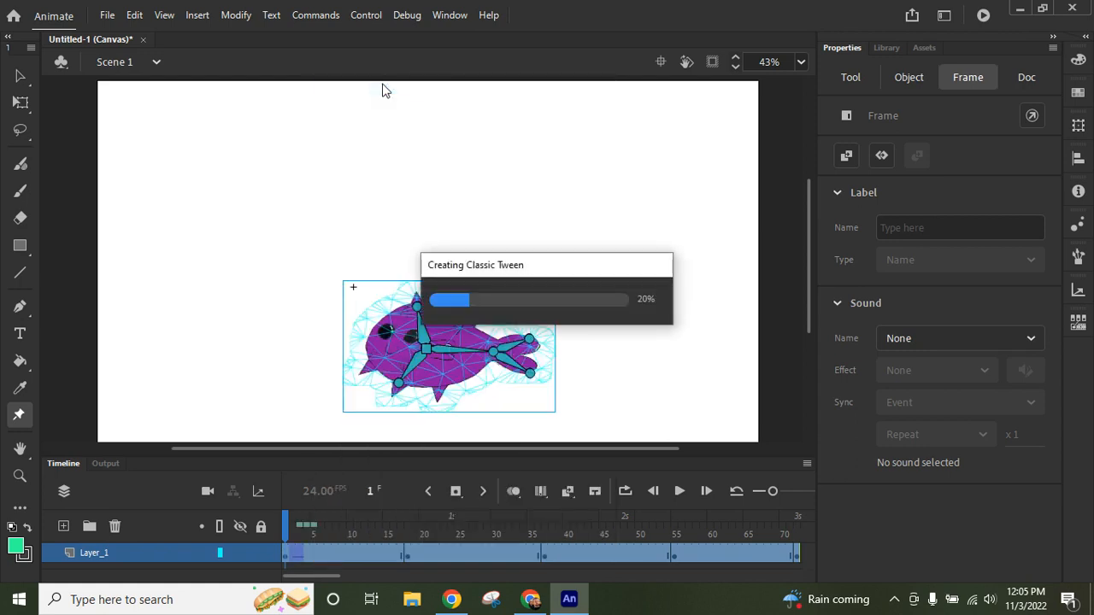
click(21, 77)
click(150, 286)
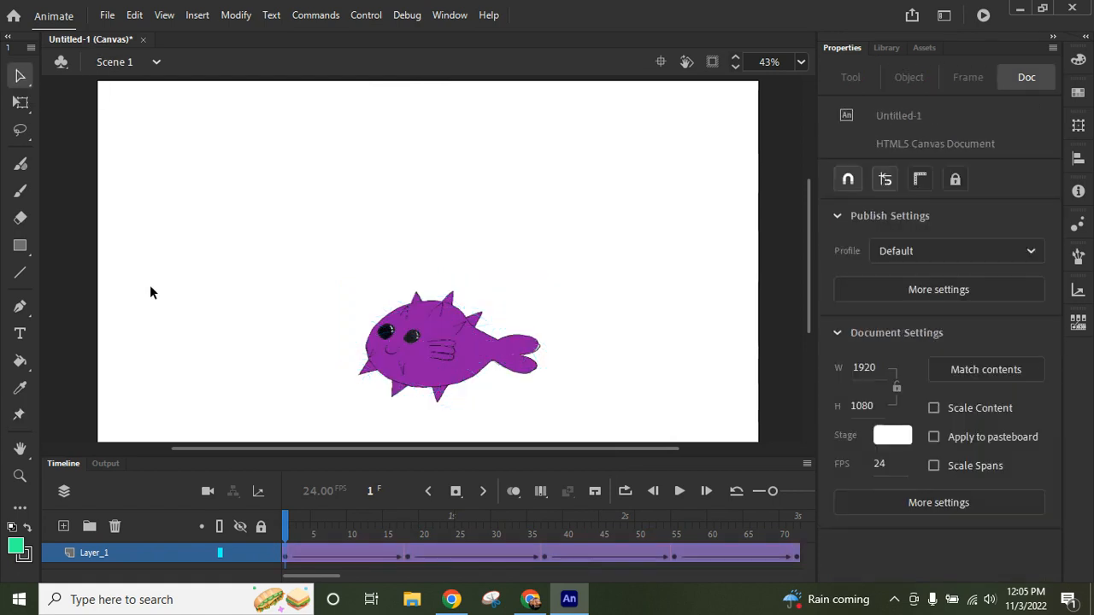
- Turn on loop playback, extend the loop range to frames 1 to 72, and briefly preview the animation
click(625, 492)
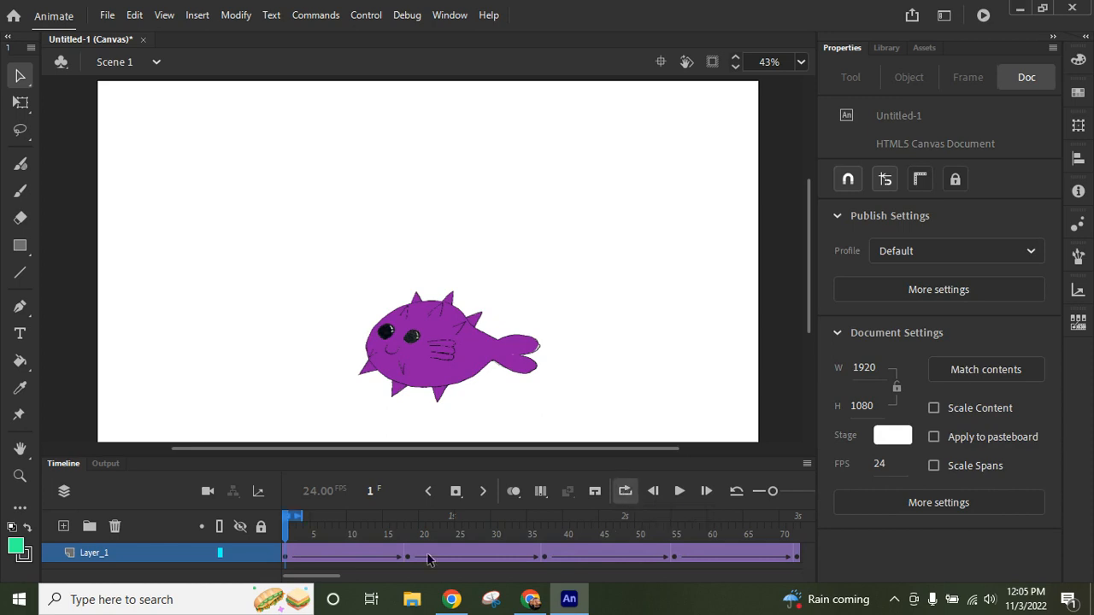
drag(304, 518, 797, 517)
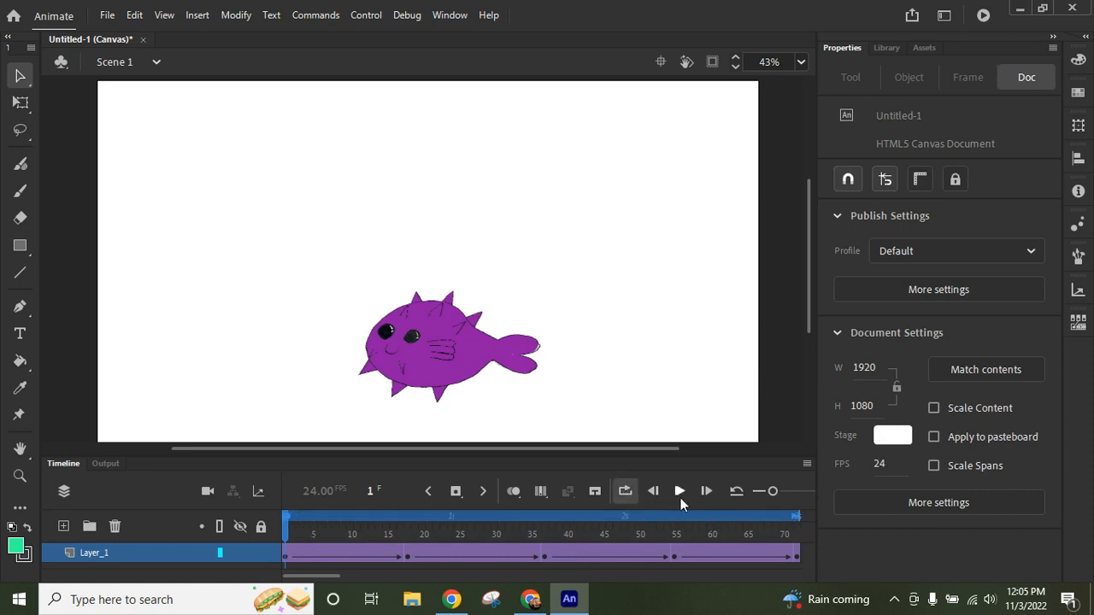
click(680, 491)
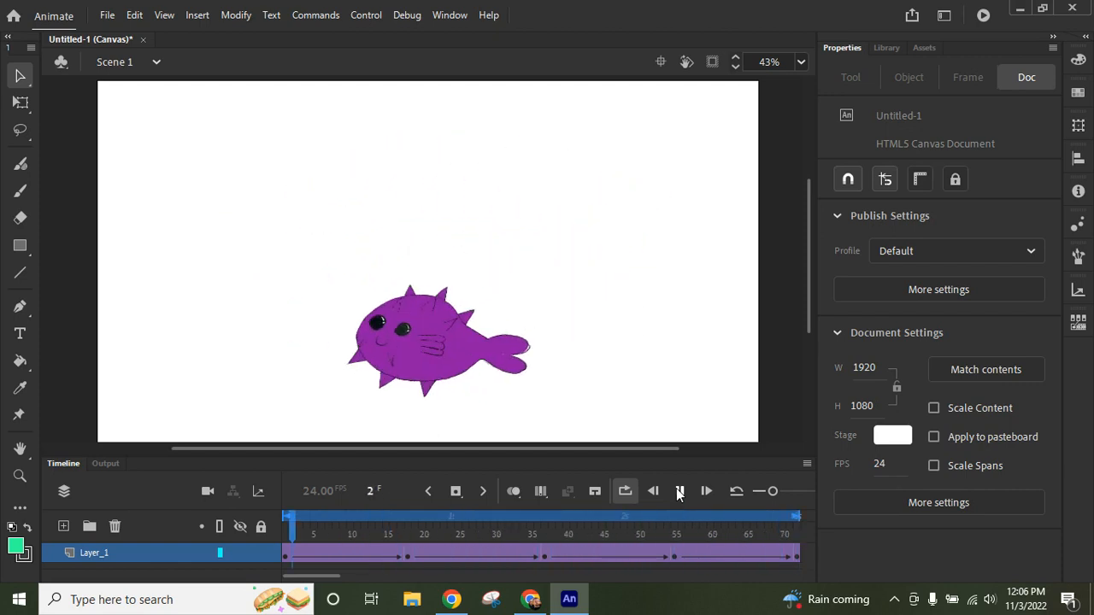
click(680, 491)
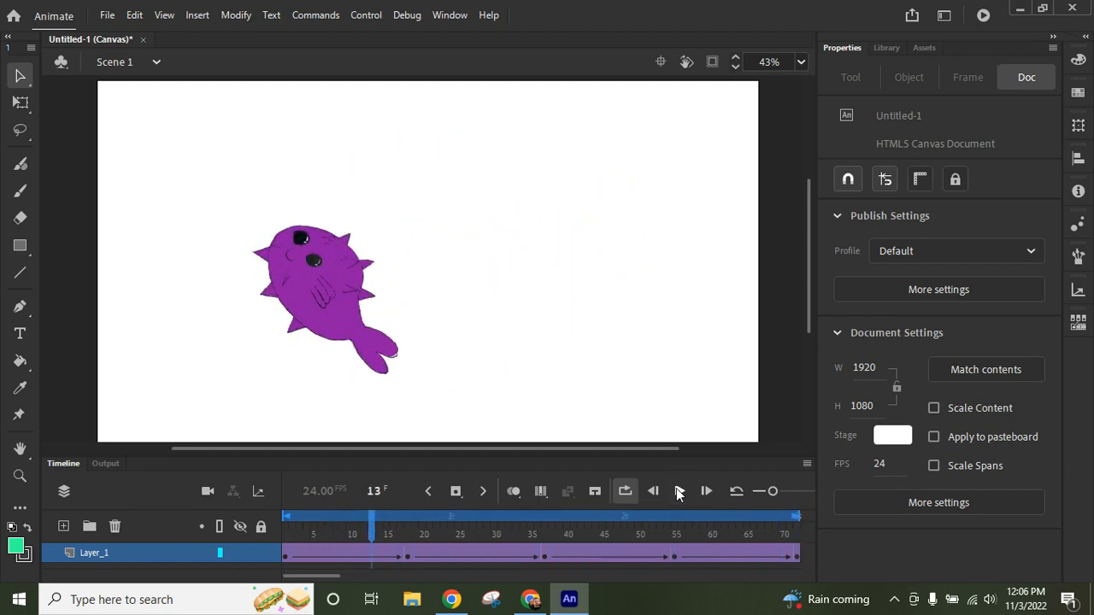
- Apply Quad Ease-In-Out easing to all of Layer_1's tweens from frame 1 to 72 and preview the animation
click(287, 559)
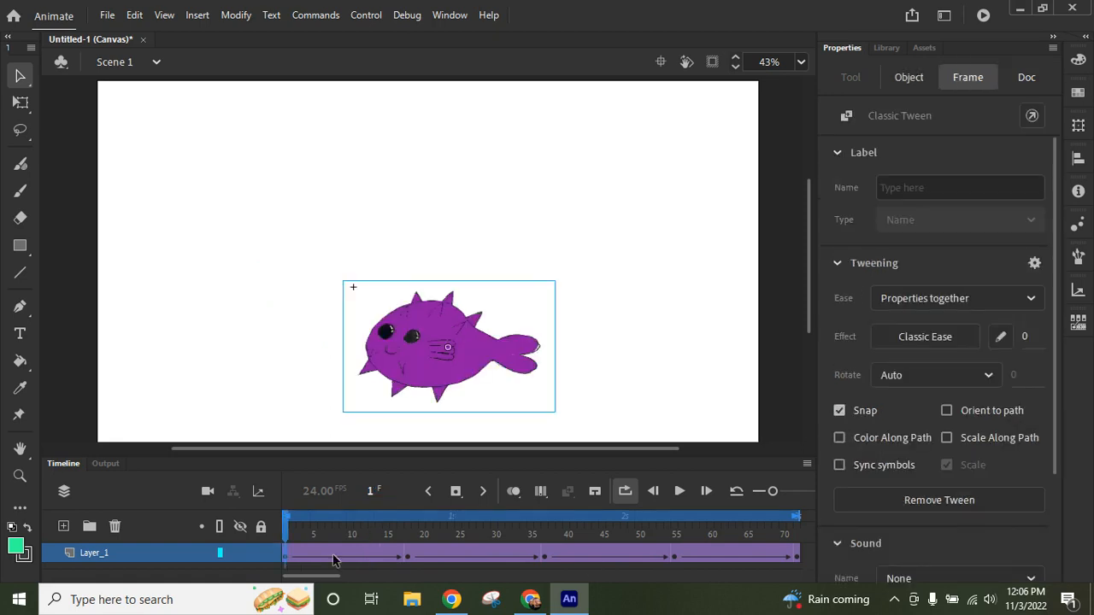
click(796, 560)
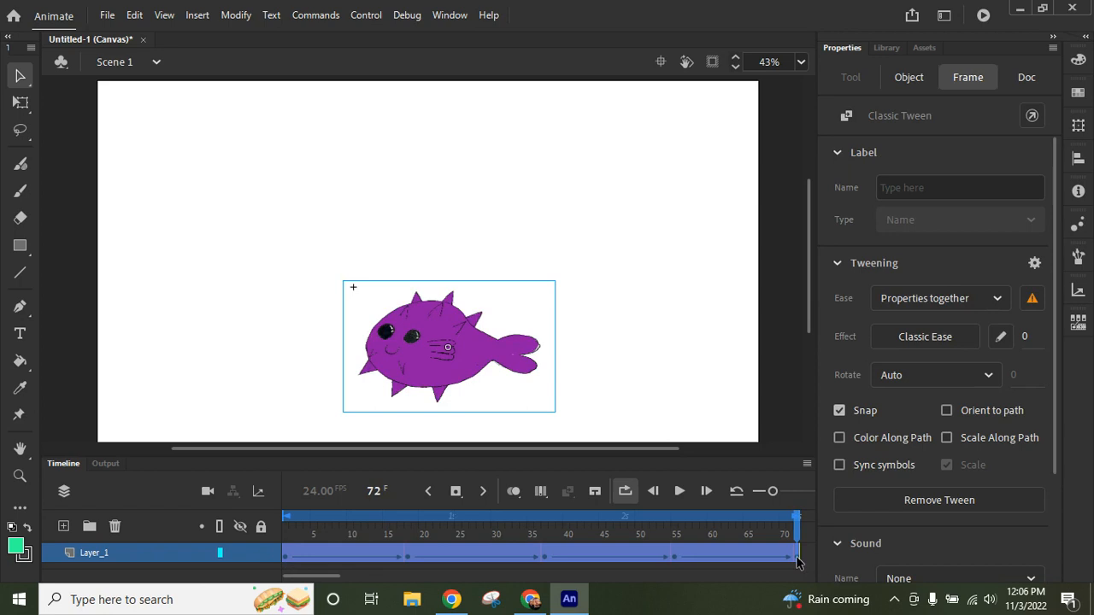
click(926, 339)
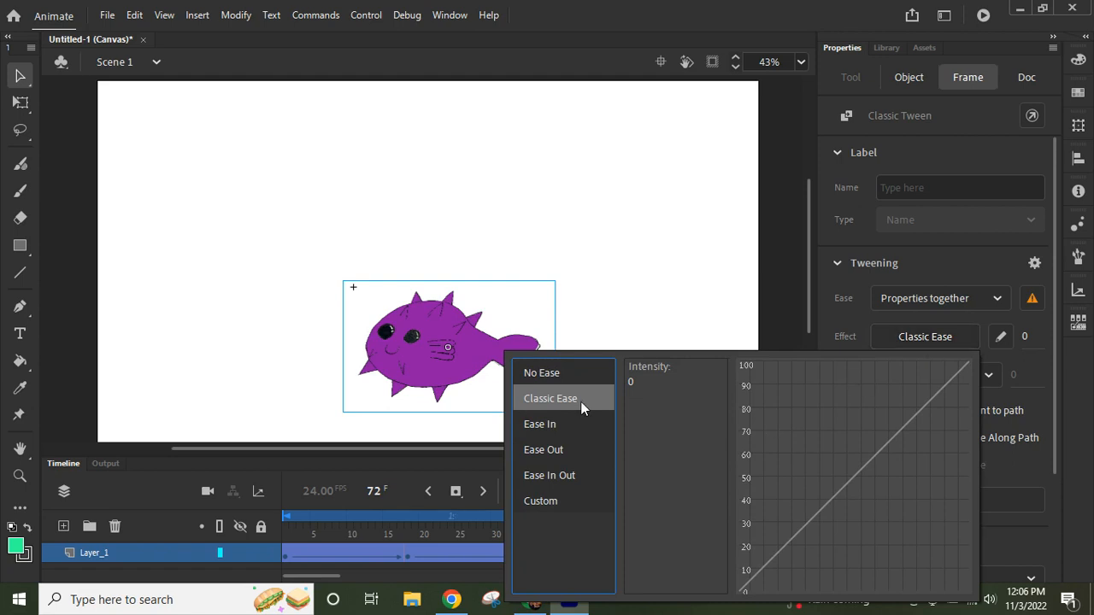
click(562, 475)
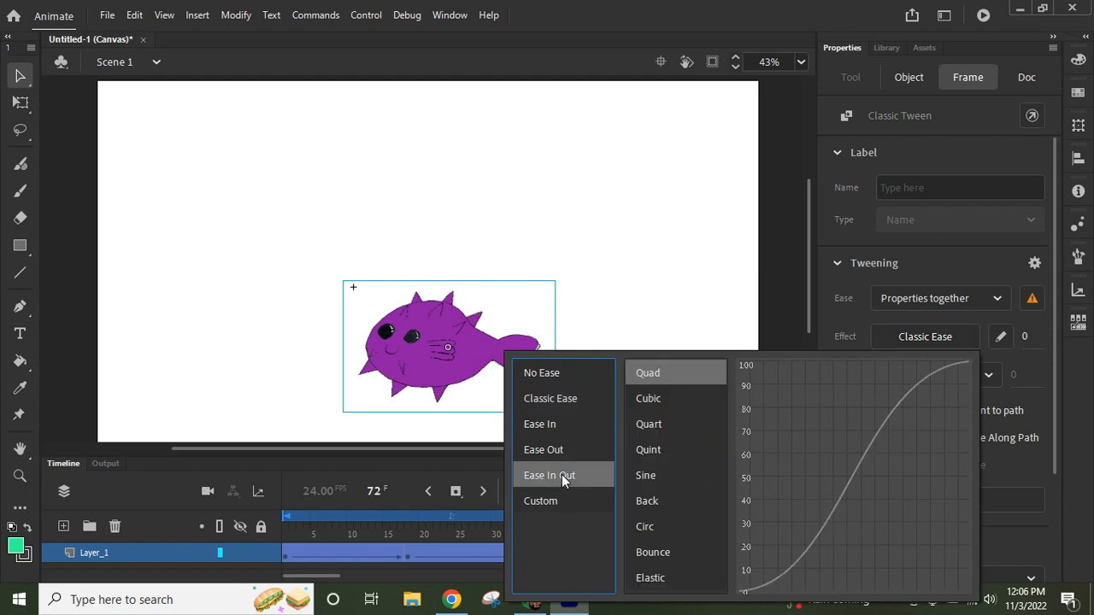
double_click(657, 373)
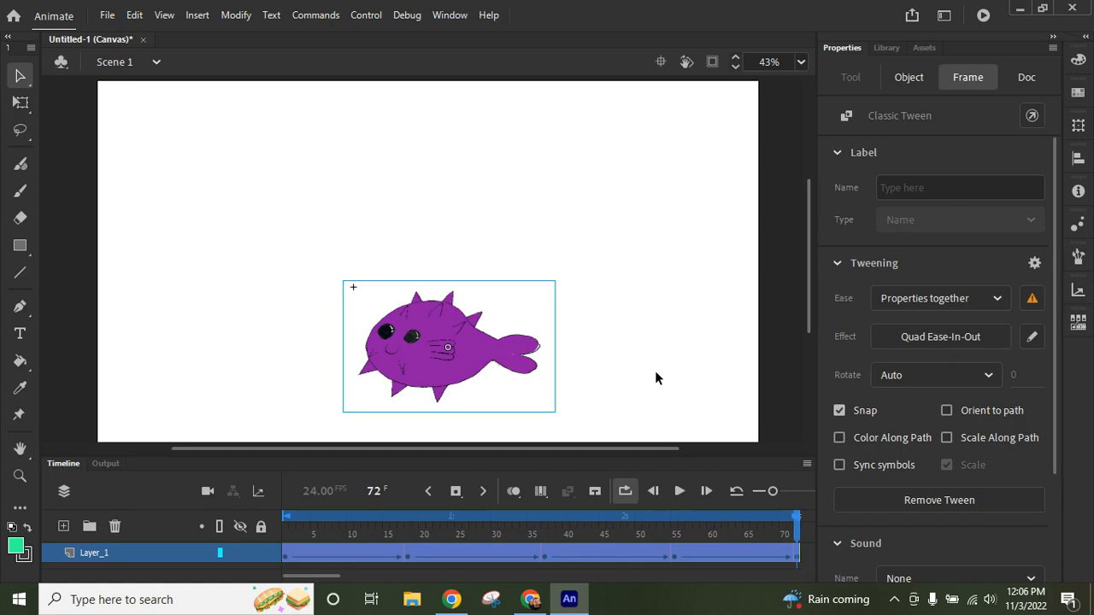
click(680, 491)
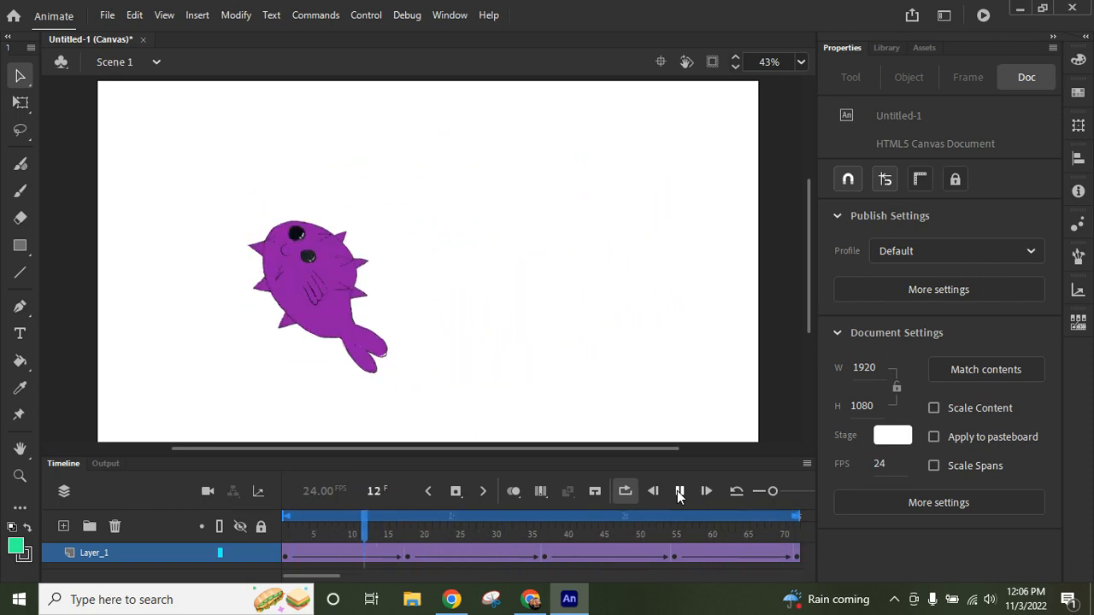
click(679, 493)
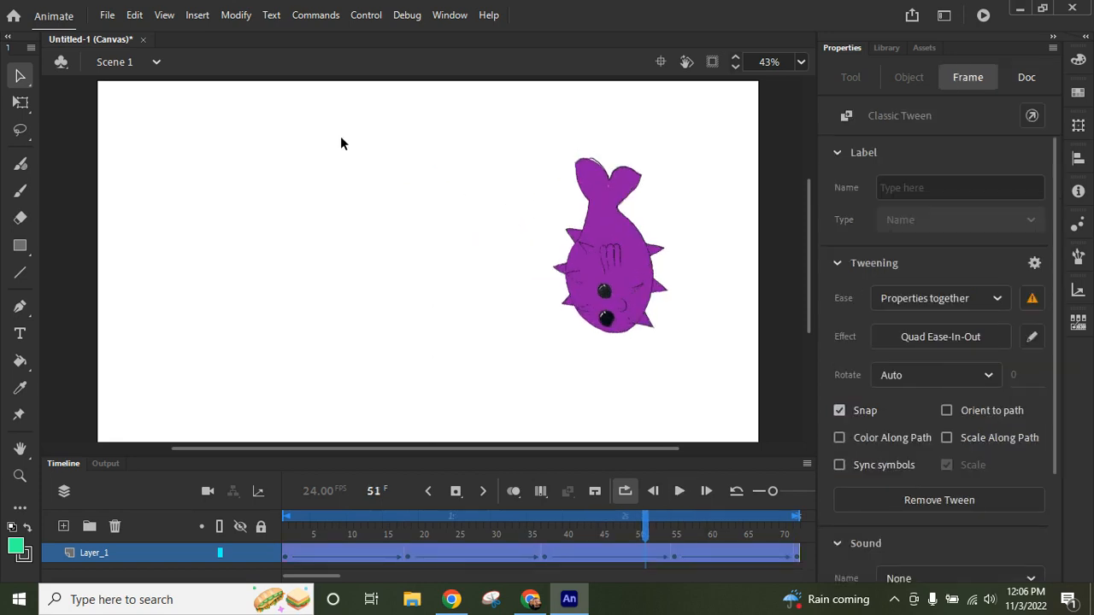
- Create a new CC library named "p fish" and dock CC Libraries over the document area
click(448, 16)
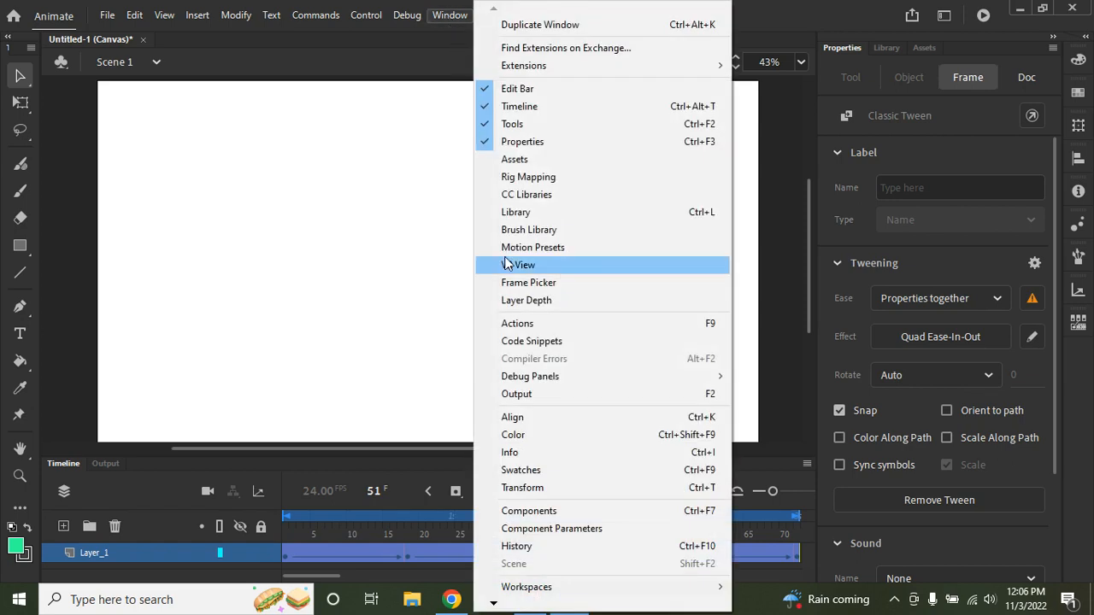
click(538, 196)
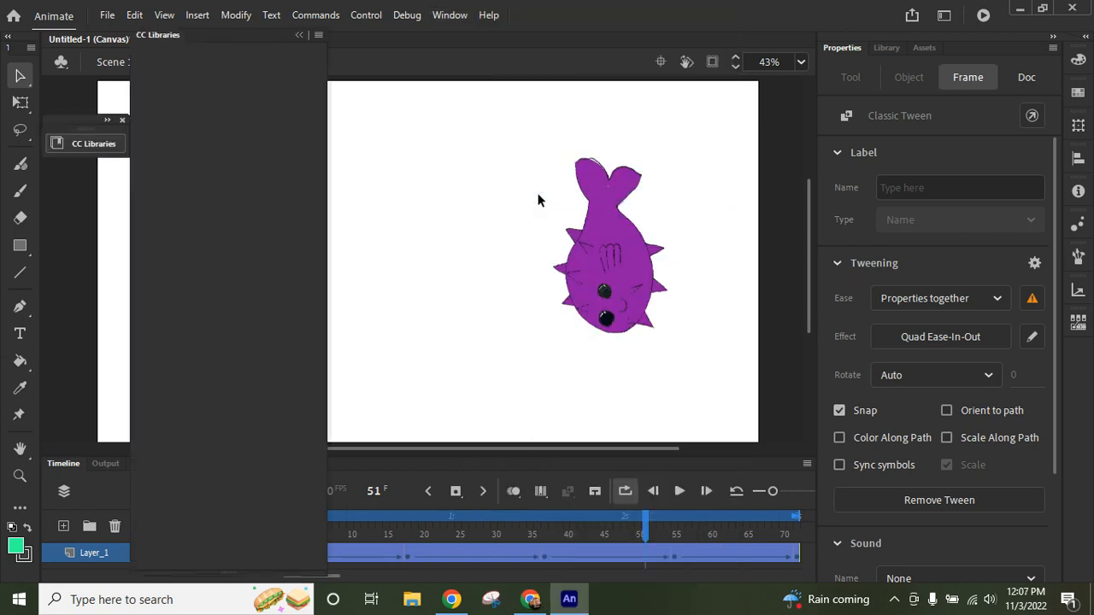
click(107, 121)
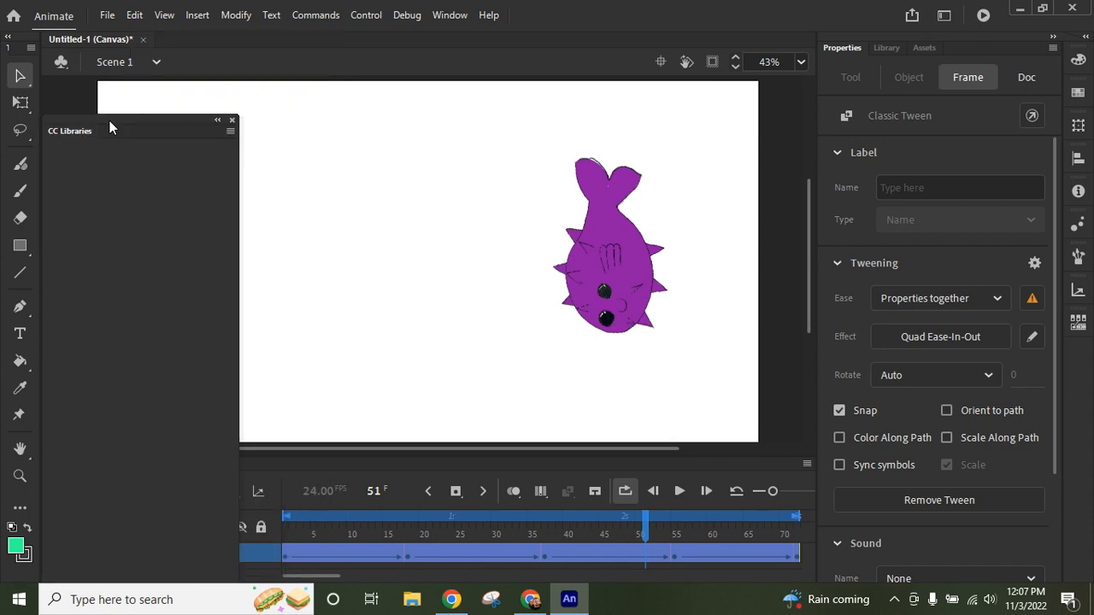
drag(119, 119, 165, 95)
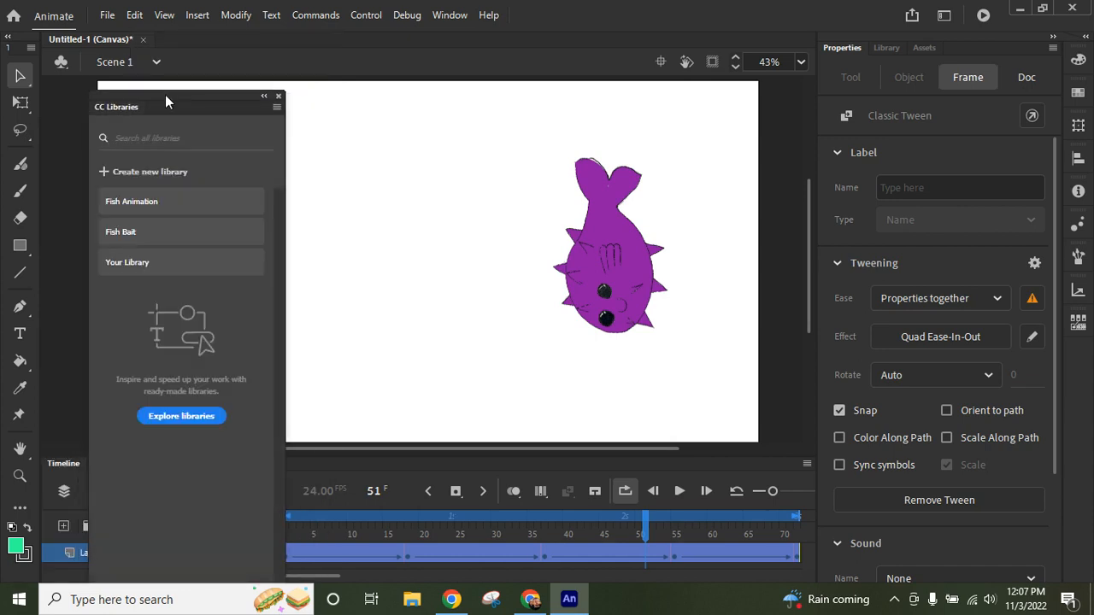
click(150, 173)
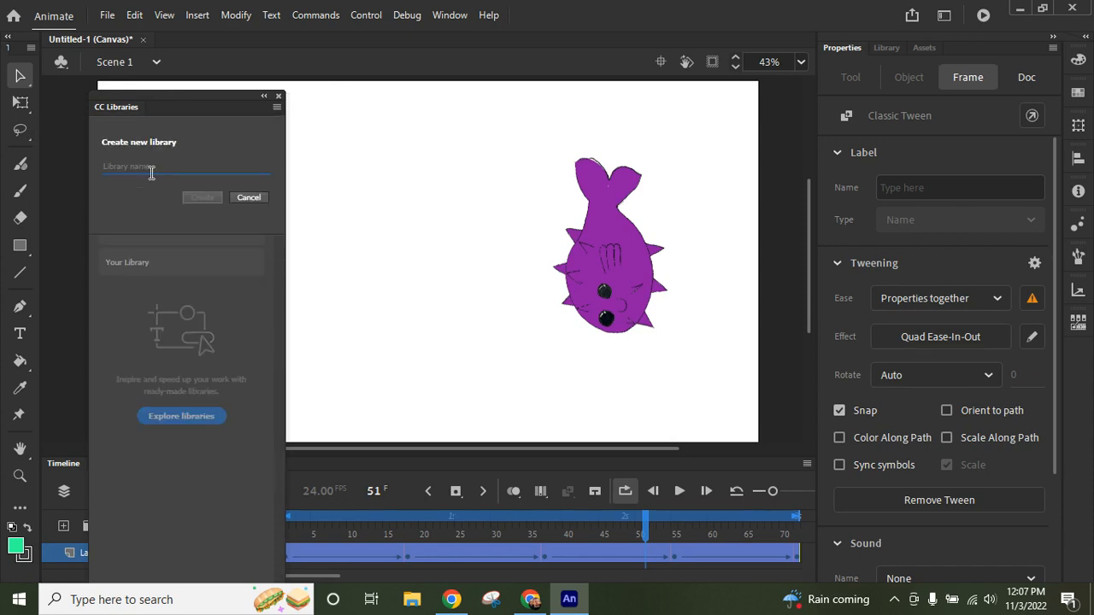
text(p fish)
click(201, 197)
drag(200, 93, 220, 55)
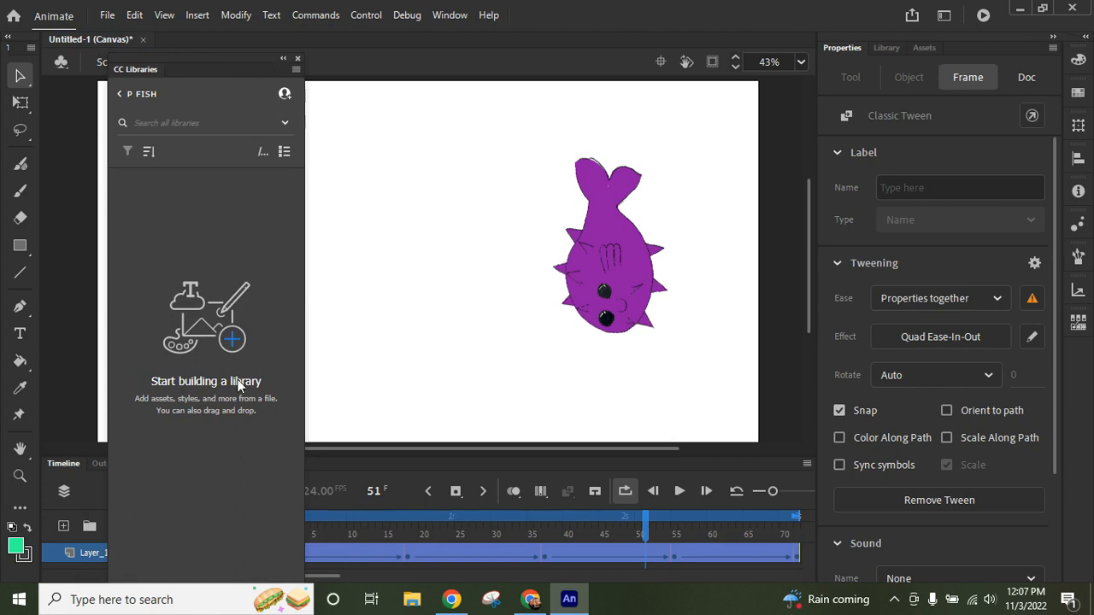
drag(222, 57, 382, 35)
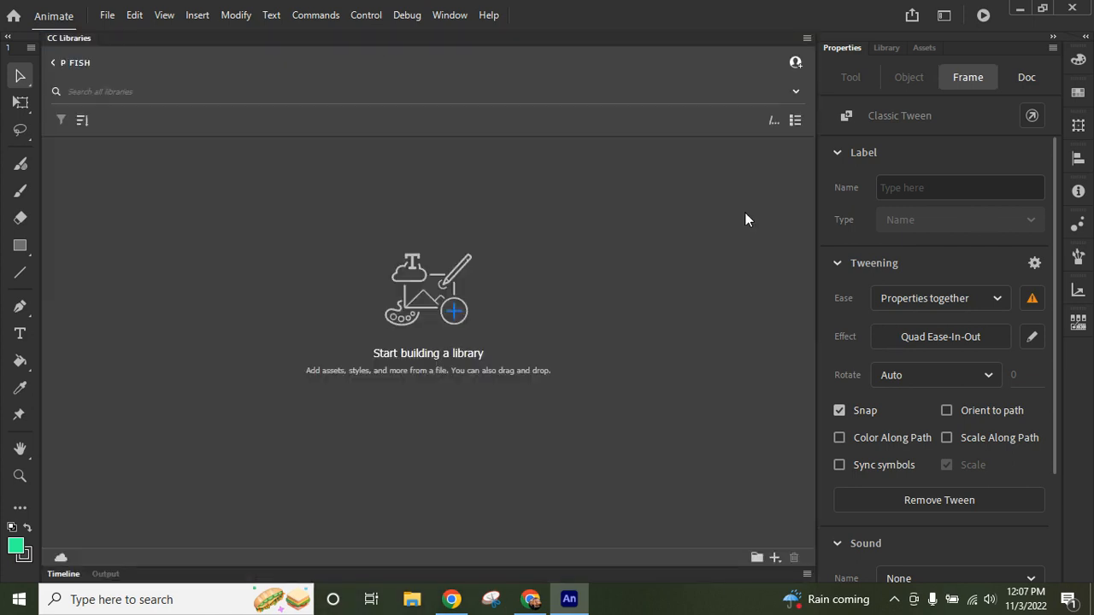
- Add the entire animation to the P FISH library, saving the document as "p fish" (.fla) in the Fish Tank folder
click(779, 557)
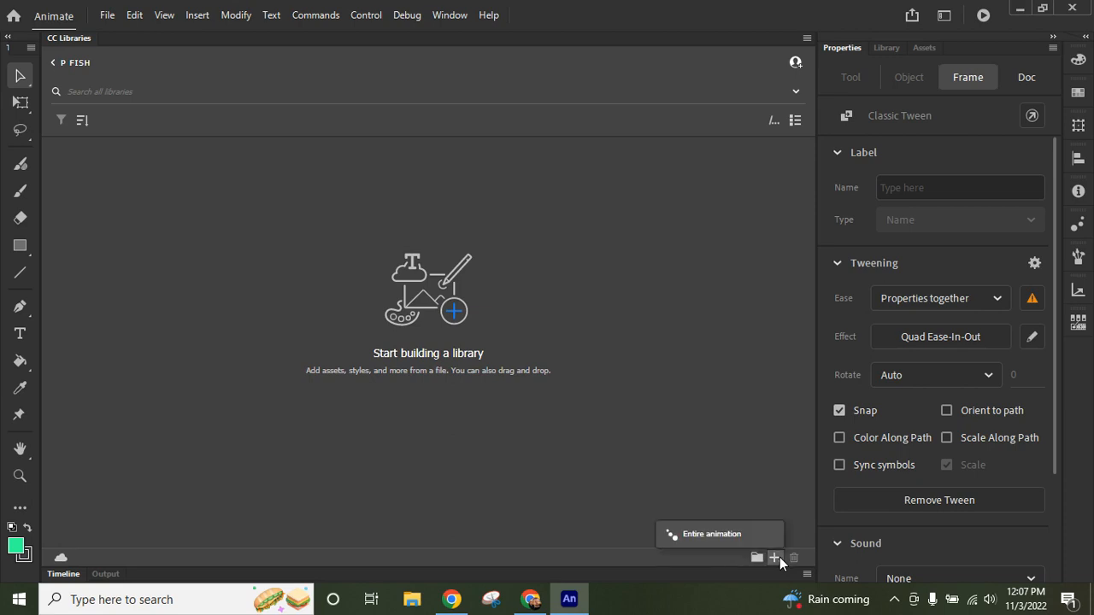
click(728, 538)
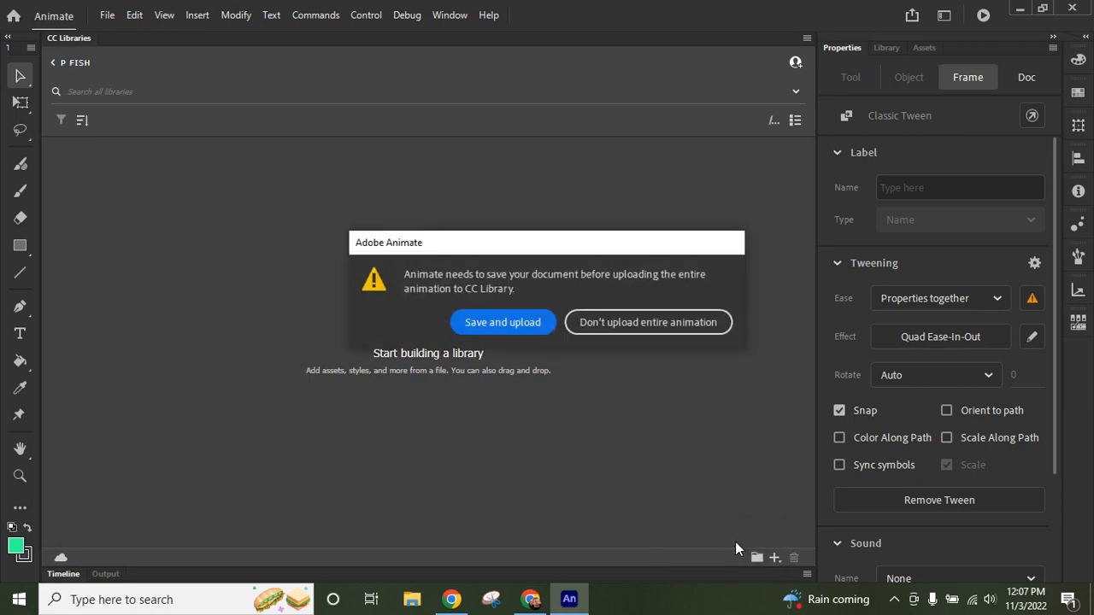
click(512, 323)
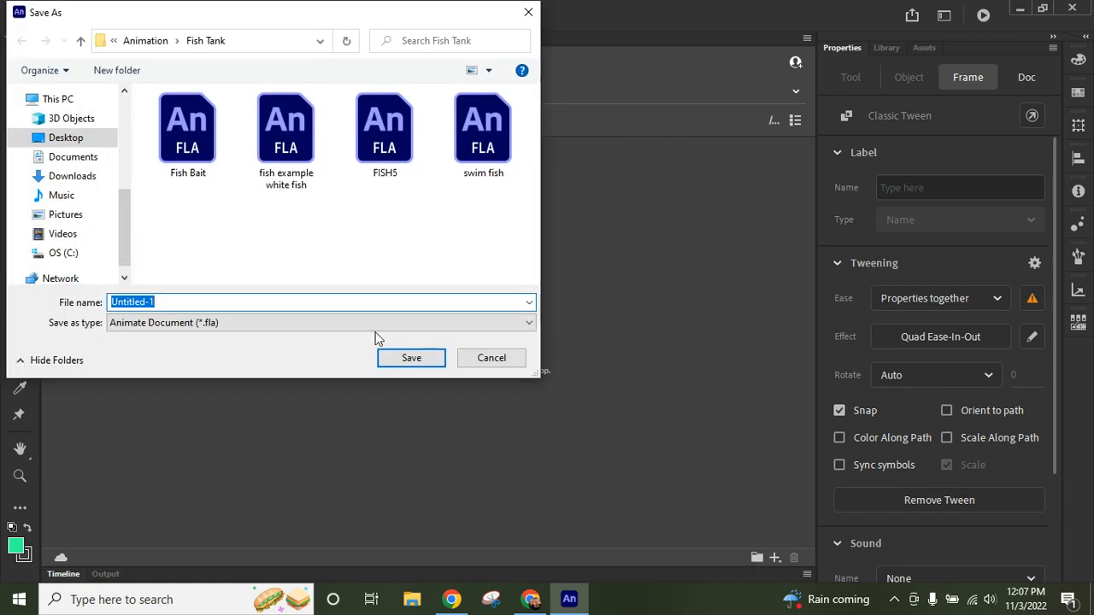
text(p fish)
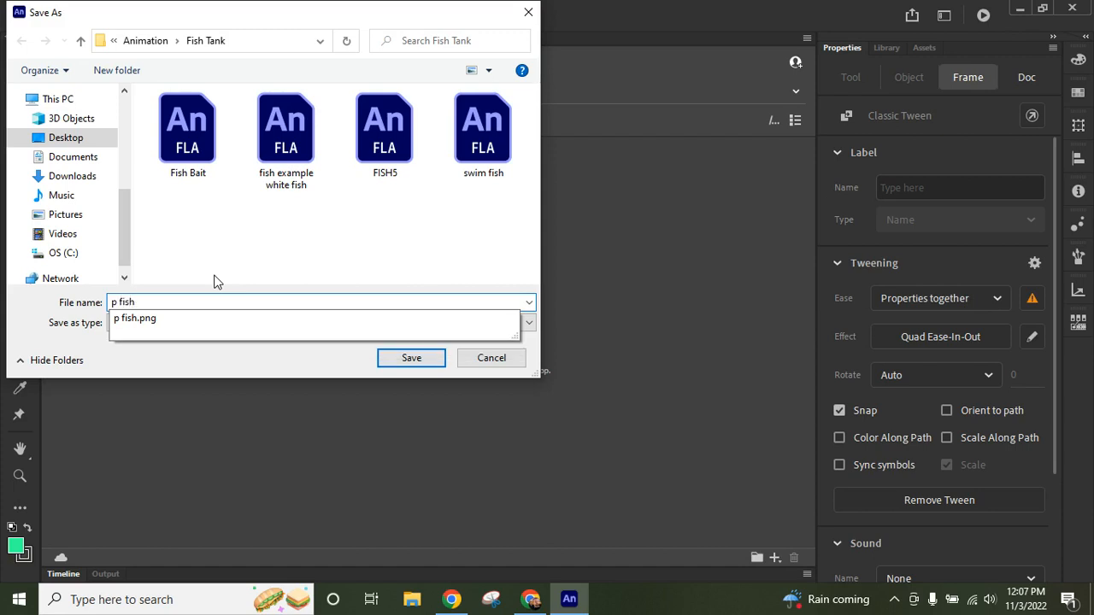
click(411, 357)
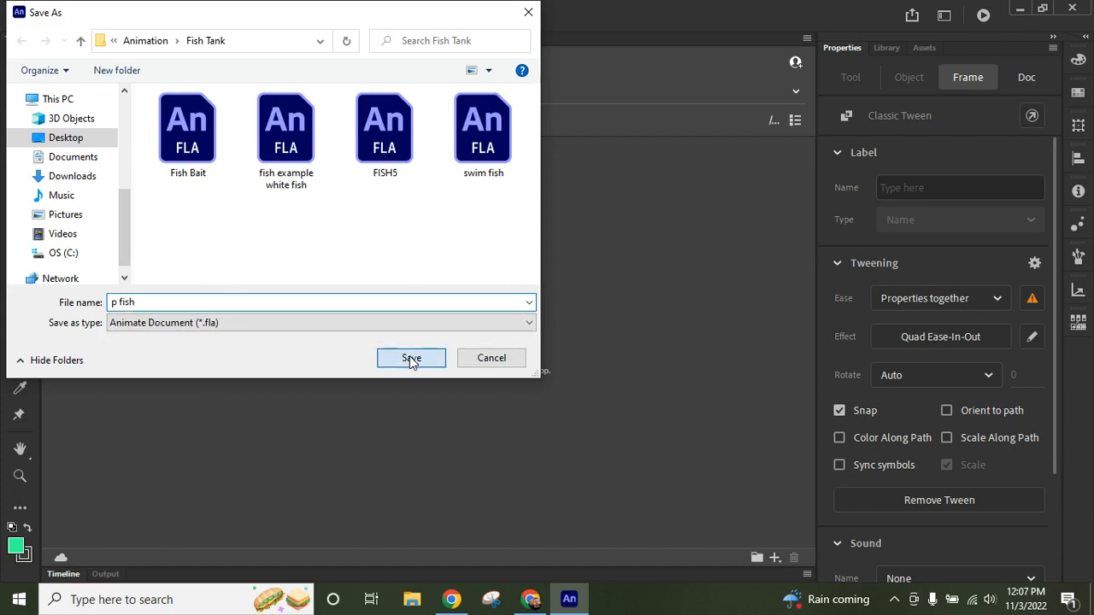